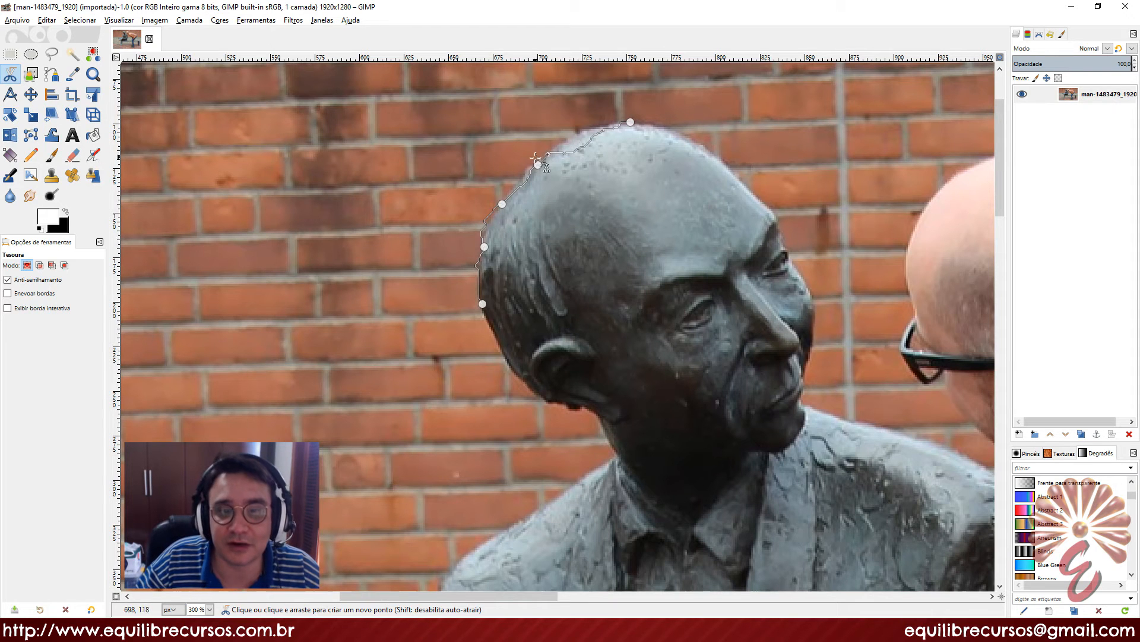
Step: Reposition two scissors outline points along the back of the statue's crown
drag(539, 164, 577, 135)
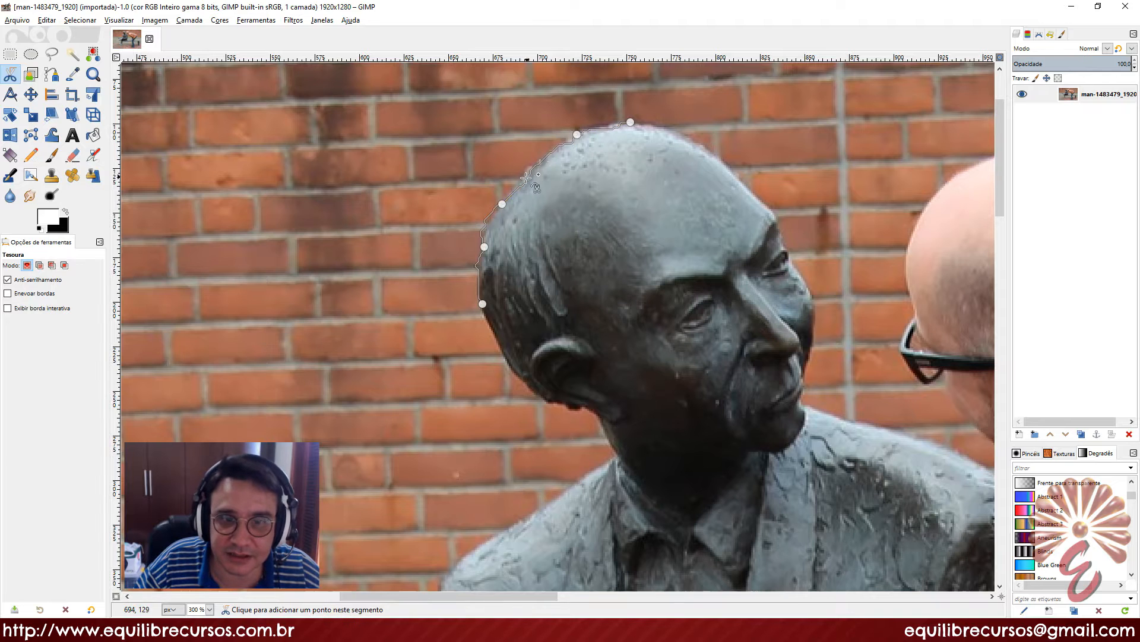
drag(502, 203, 539, 161)
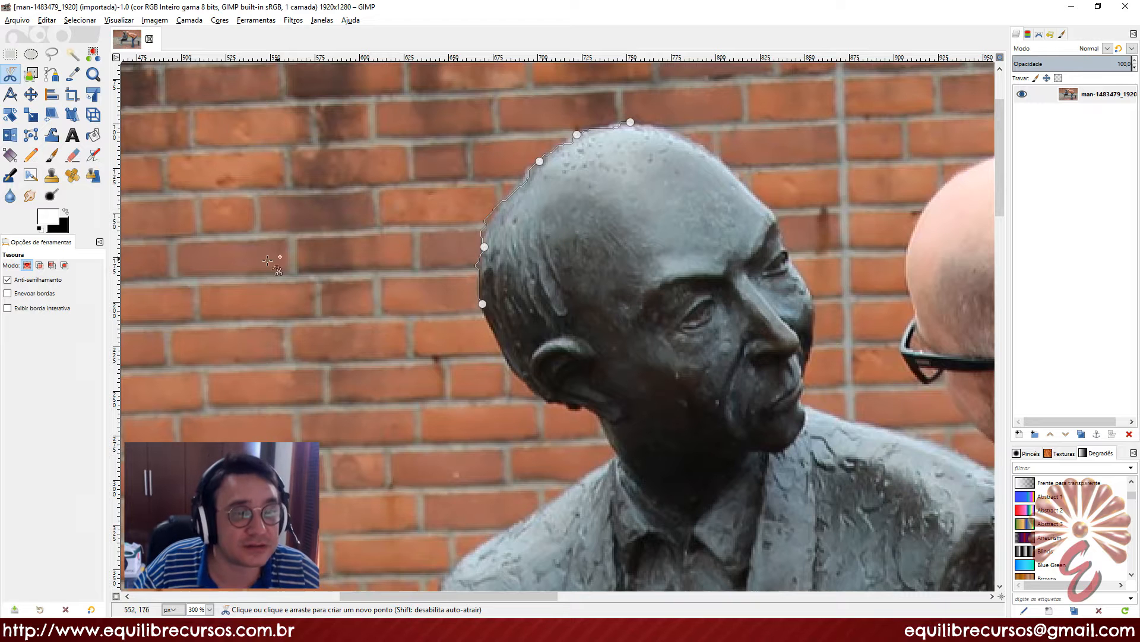
Step: Enable the interactive boundary display and extend the scissors outline around the statue's nape and neck onto the shoulder
click(26, 309)
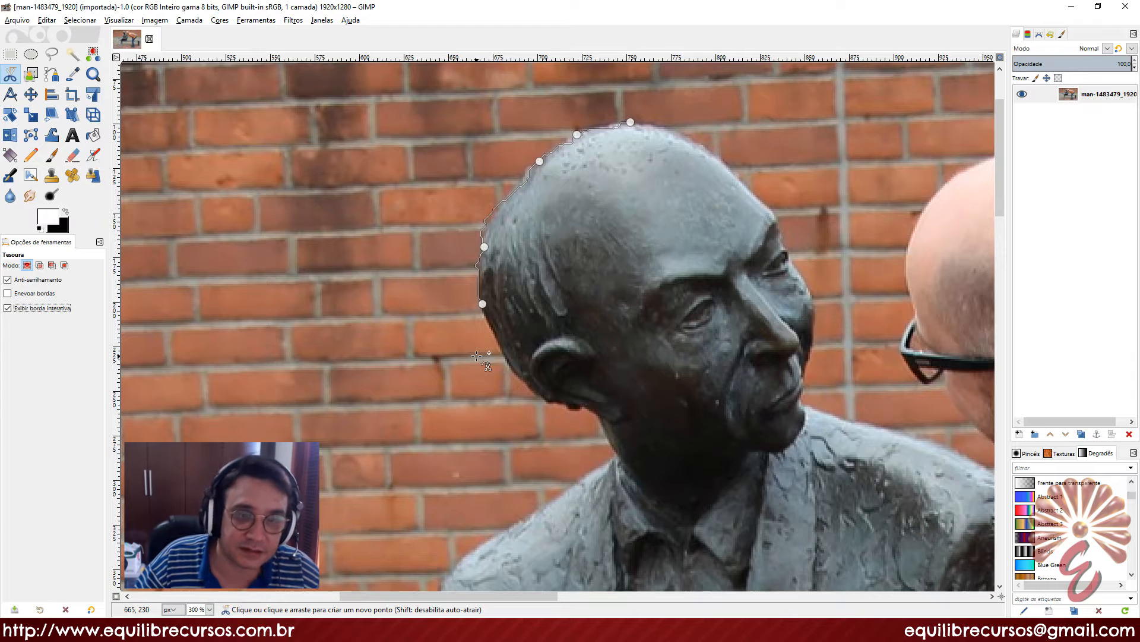
drag(519, 373, 566, 490)
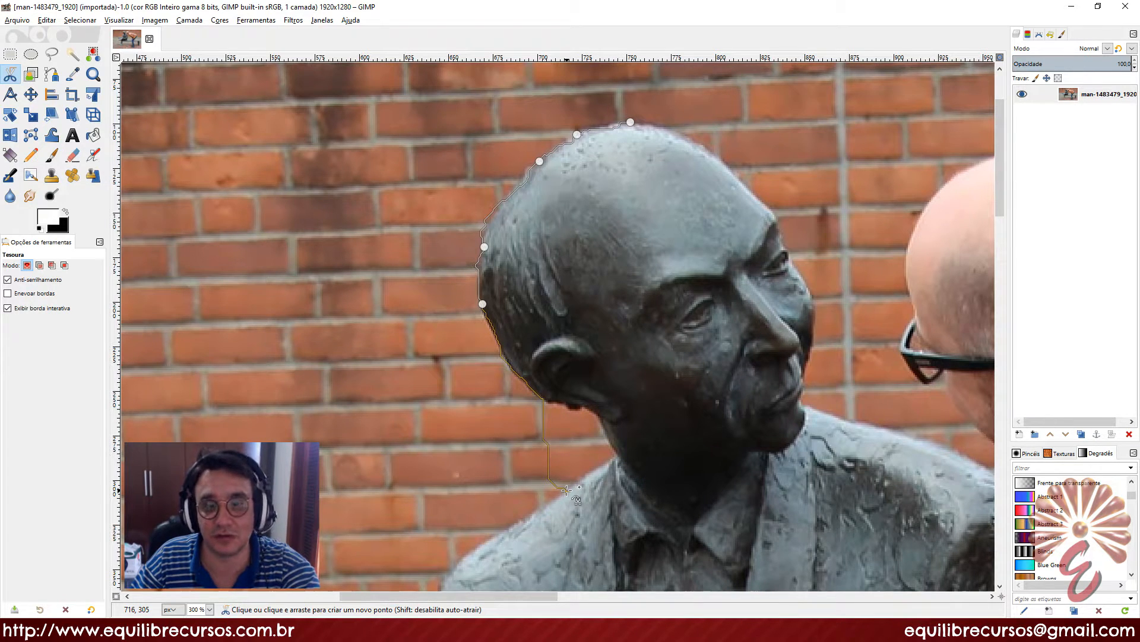
drag(566, 490, 604, 418)
drag(617, 460, 477, 550)
click(619, 455)
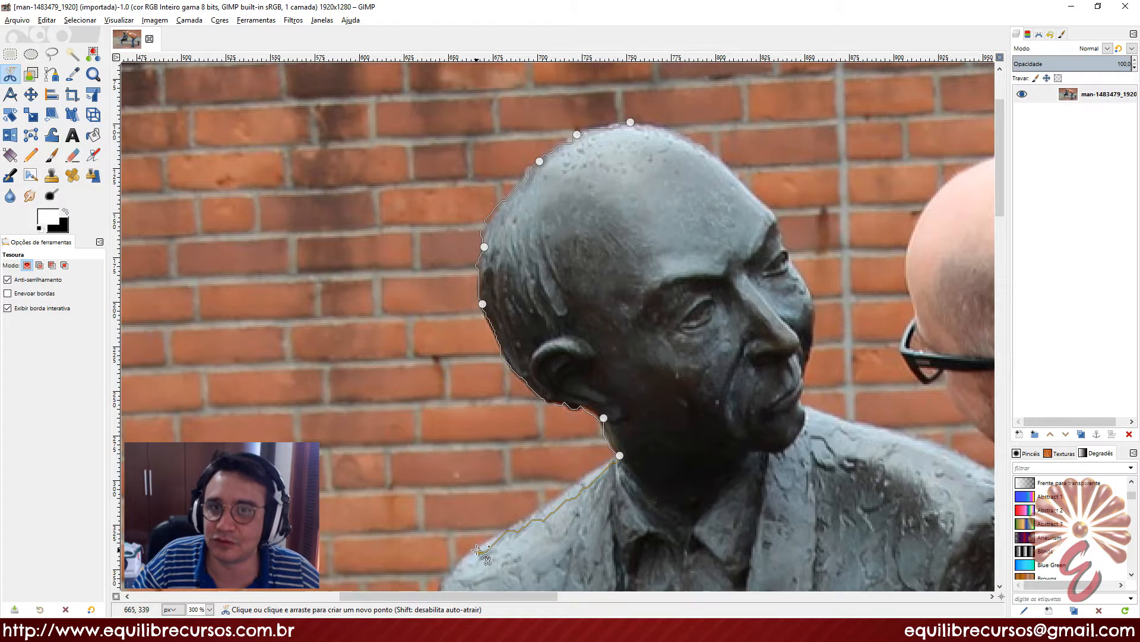
drag(477, 550, 483, 535)
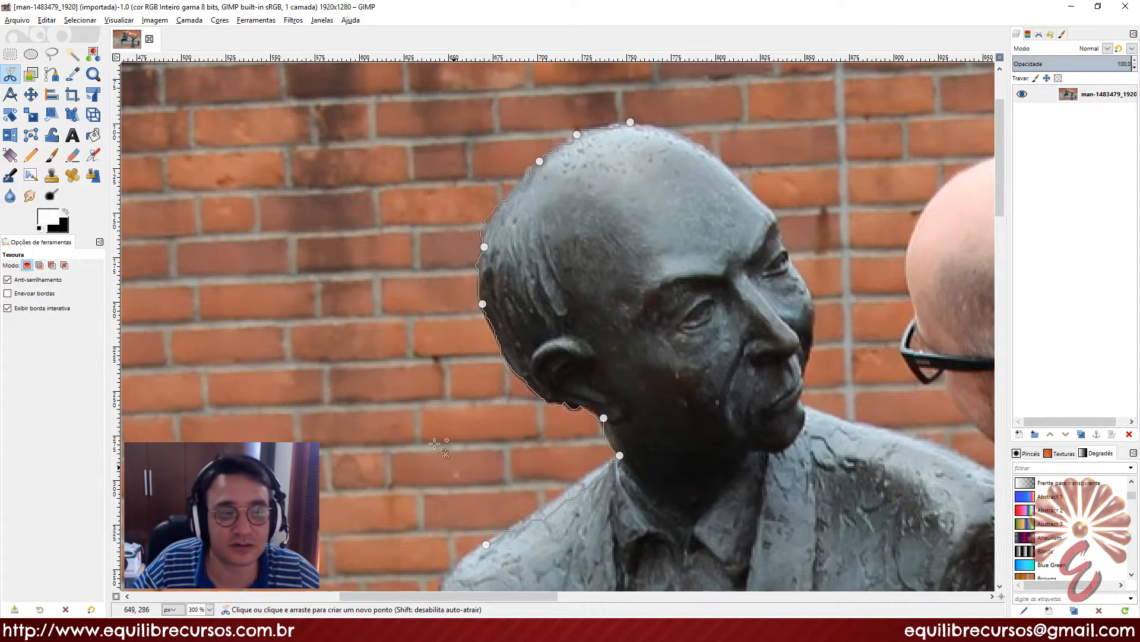
Step: Disable the interactive boundary display and add a scissors point at the statue's sleeve beside the newspaper
click(28, 309)
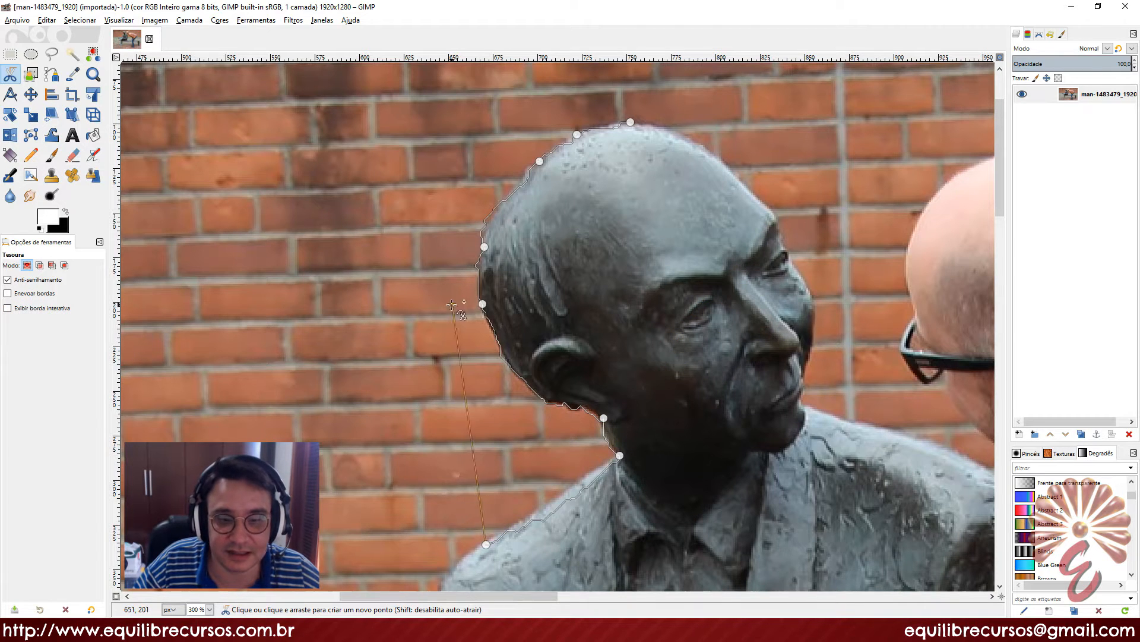
drag(418, 489, 573, 140)
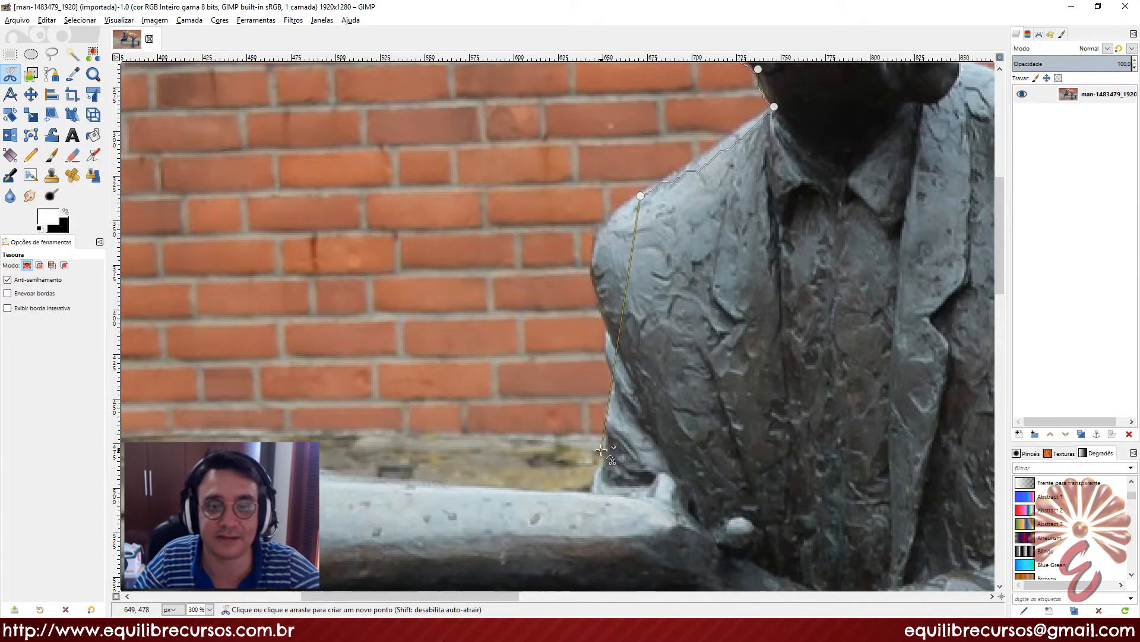
click(595, 479)
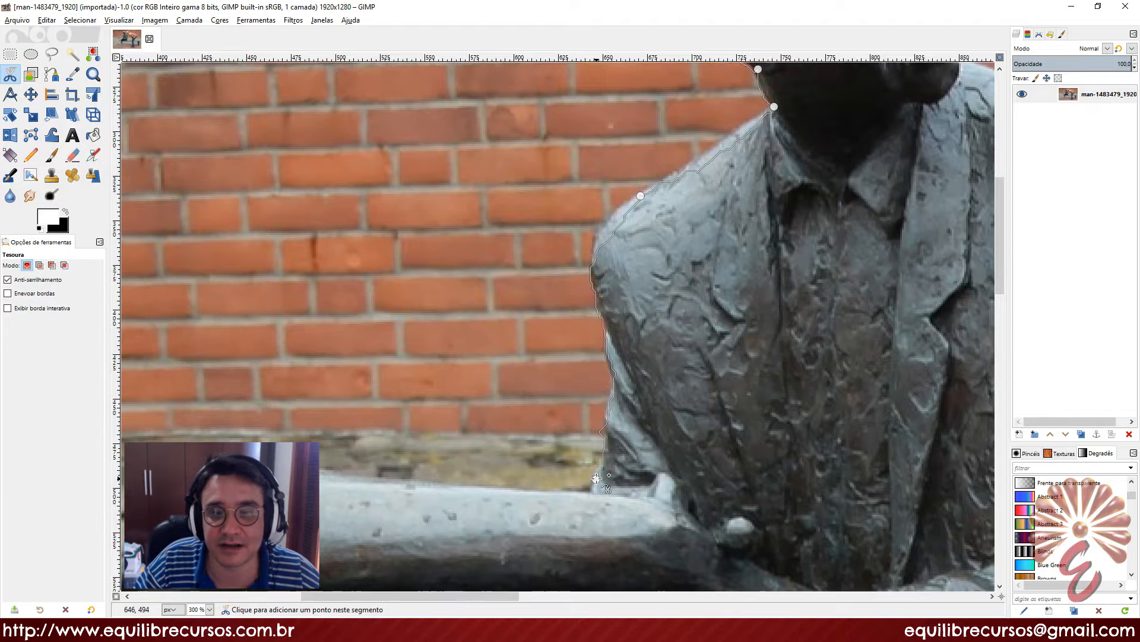
Step: Add a scissors point along the newspaper's upper edge with the interactive boundary enabled, and discard the whole outline
click(36, 308)
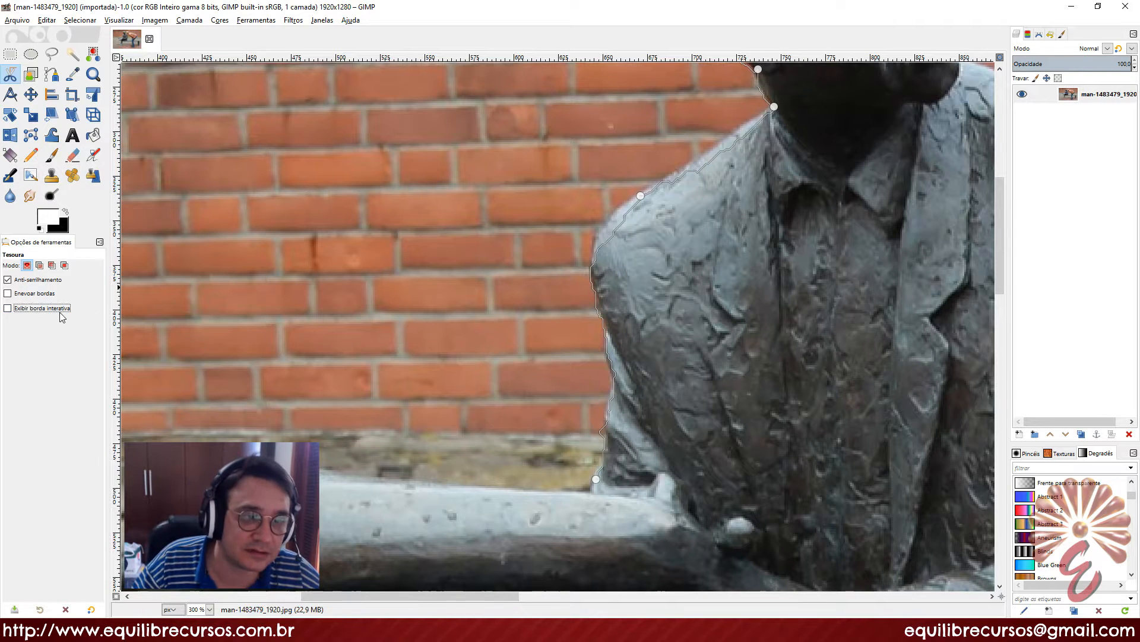
drag(572, 494, 476, 484)
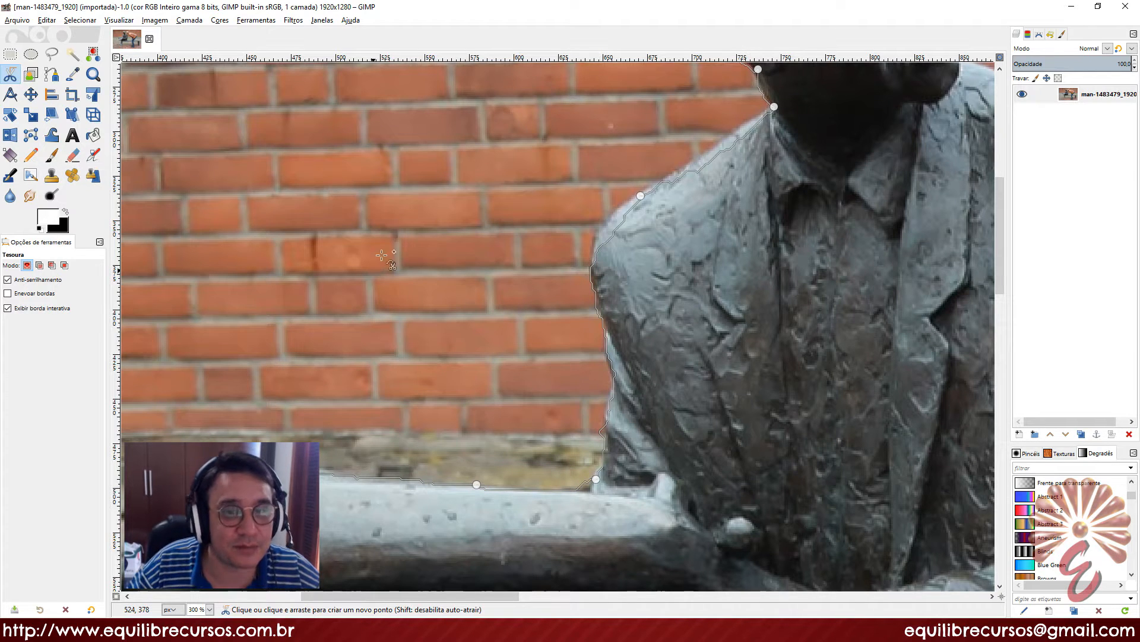
key(Escape)
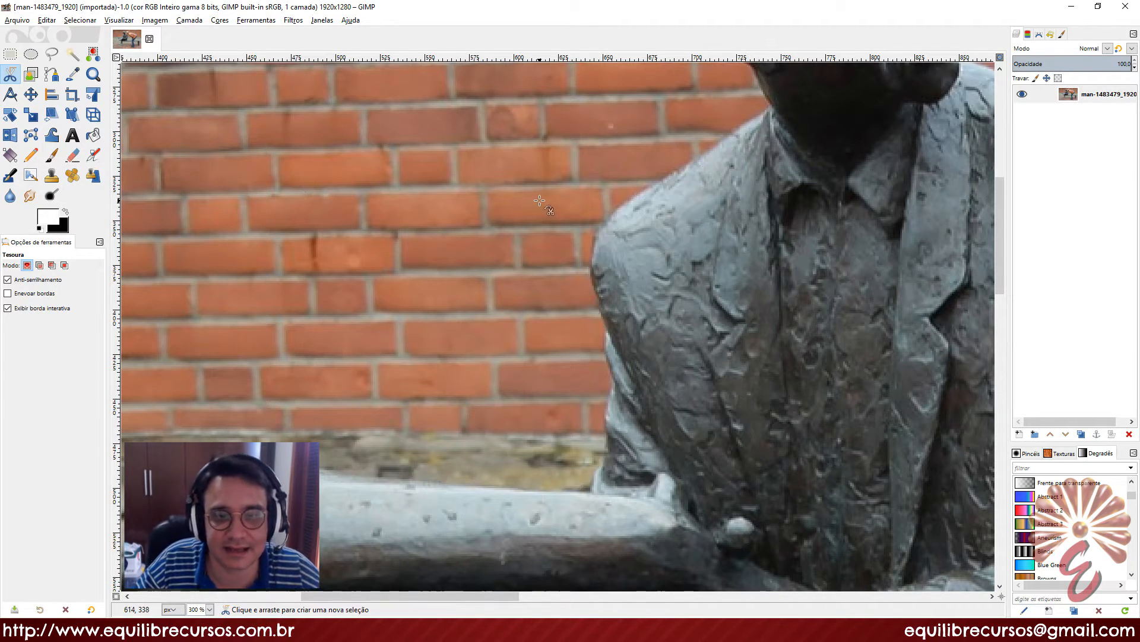
Step: With the Foreground Select tool, roughly outline the statue's head and torso and accept the outline
scroll(533, 222, down, 3)
drag(533, 223, 440, 345)
scroll(437, 345, up, 1)
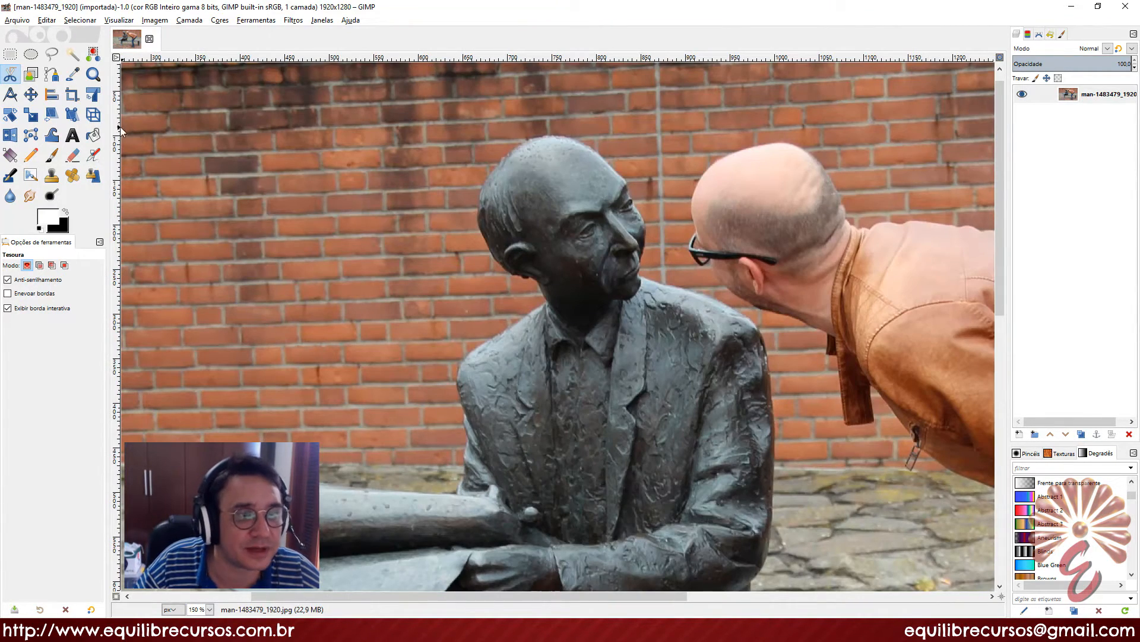
click(30, 76)
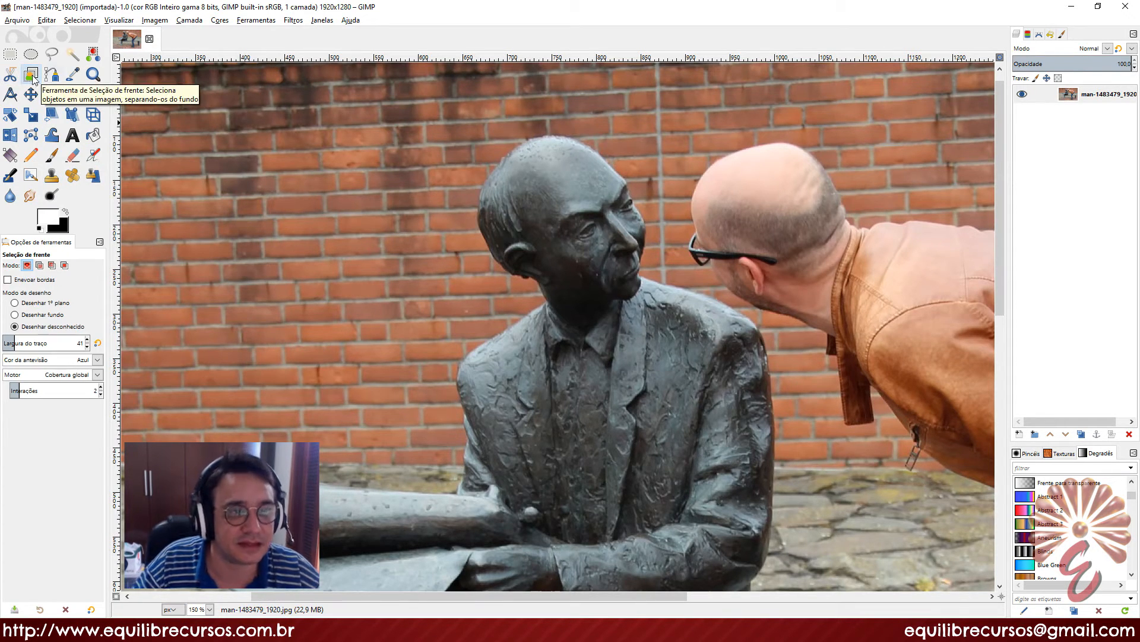
click(528, 130)
mouse_move(528, 129)
mouse_down()
mouse_move(465, 185)
mouse_move(467, 241)
mouse_move(513, 294)
mouse_move(445, 341)
mouse_move(428, 380)
mouse_move(445, 452)
mouse_move(604, 478)
mouse_move(754, 471)
mouse_move(786, 448)
mouse_move(789, 402)
mouse_move(699, 284)
mouse_move(661, 268)
mouse_move(644, 176)
mouse_move(591, 131)
mouse_move(533, 126)
mouse_up()
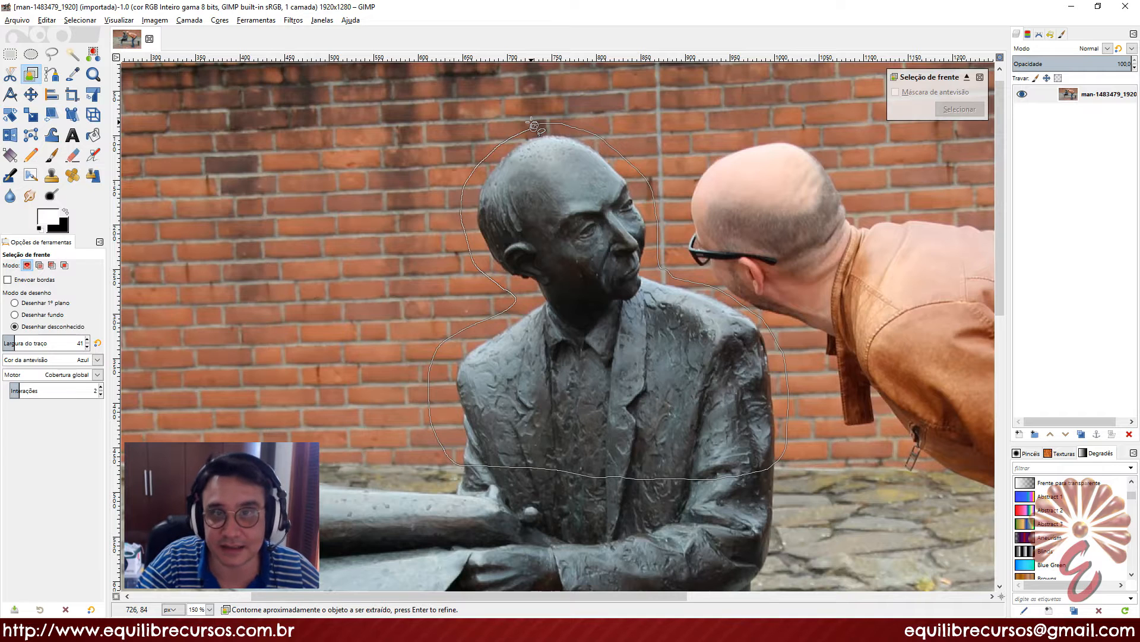
key(Return)
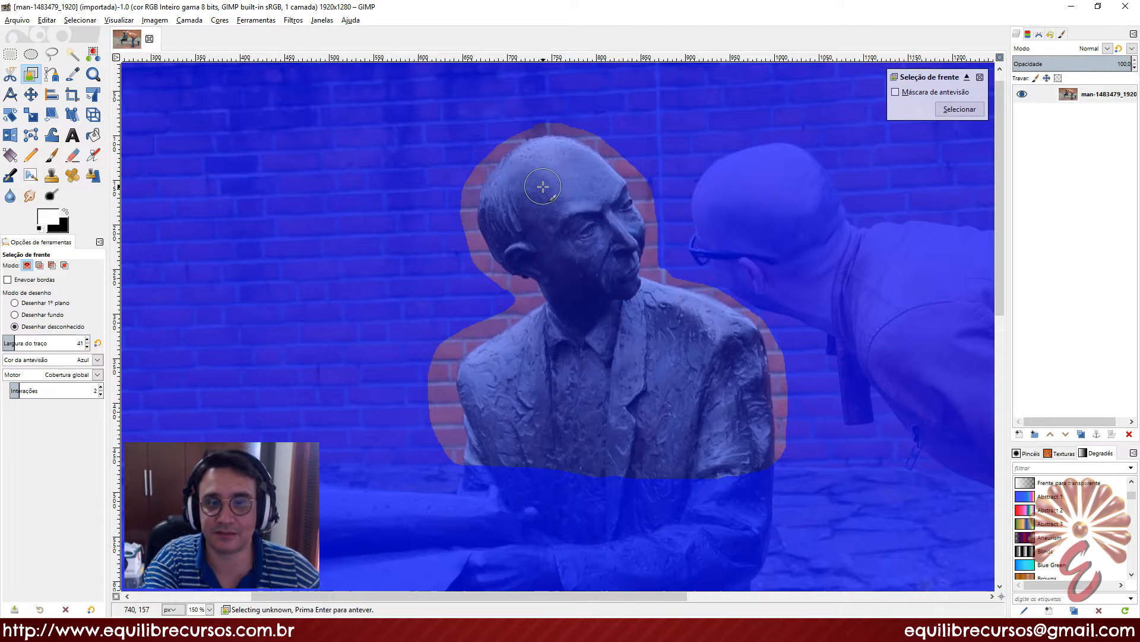
Step: Mark the statue's face and jacket as foreground using Desenhar 1º plano, and enable the preview mask
mouse_move(501, 216)
mouse_down()
mouse_move(579, 176)
mouse_move(552, 238)
mouse_move(594, 280)
mouse_move(583, 349)
mouse_move(507, 400)
mouse_move(608, 438)
mouse_move(735, 424)
mouse_move(669, 334)
mouse_move(624, 323)
mouse_move(614, 288)
mouse_up()
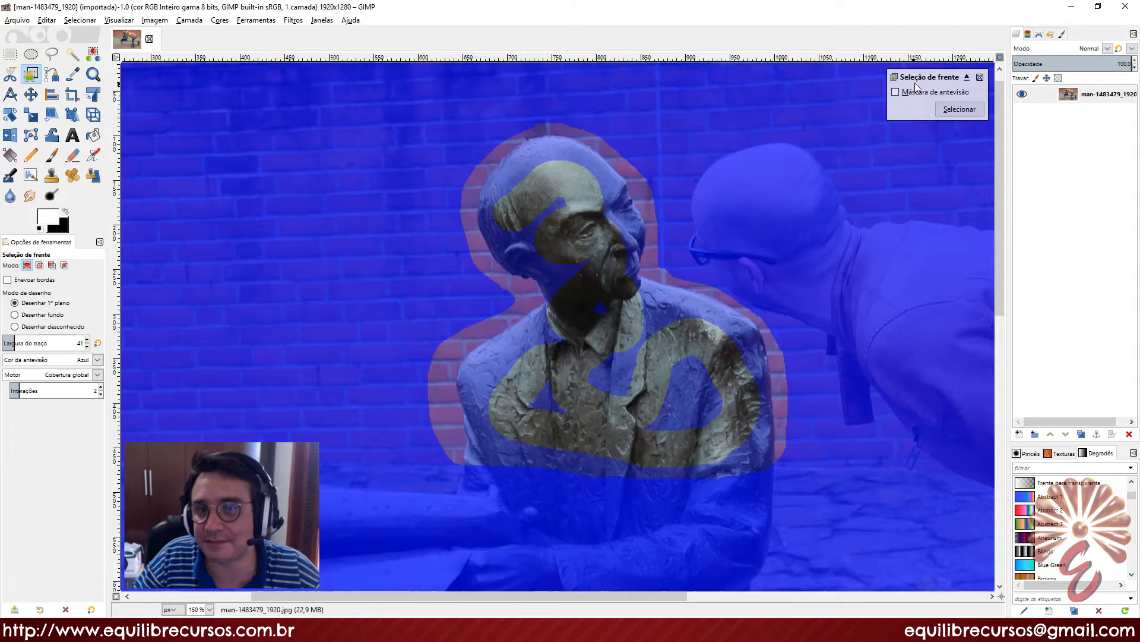
click(947, 97)
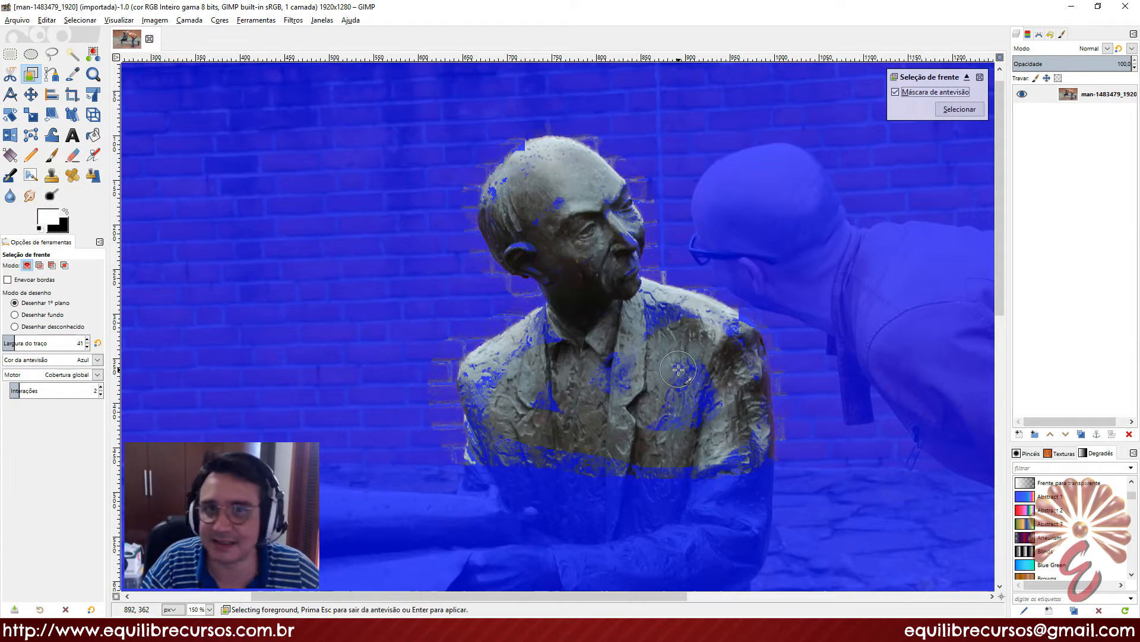
Step: Paint the missed areas of the statue's jacket, neck and head as foreground
mouse_move(683, 368)
mouse_down()
mouse_move(677, 429)
mouse_move(717, 390)
mouse_move(713, 439)
mouse_move(736, 442)
mouse_move(749, 411)
mouse_move(735, 331)
mouse_move(651, 330)
mouse_move(597, 392)
mouse_move(624, 355)
mouse_move(529, 390)
mouse_move(528, 380)
mouse_move(491, 380)
mouse_move(498, 411)
mouse_move(537, 440)
mouse_move(606, 461)
mouse_up()
mouse_move(588, 229)
mouse_down()
mouse_move(614, 266)
mouse_move(612, 218)
mouse_move(613, 247)
mouse_move(555, 198)
mouse_move(513, 196)
mouse_move(519, 188)
mouse_move(521, 240)
mouse_move(568, 274)
mouse_move(577, 318)
mouse_move(521, 359)
mouse_up()
mouse_move(659, 427)
mouse_down()
mouse_move(656, 315)
mouse_move(680, 318)
mouse_move(695, 380)
mouse_up()
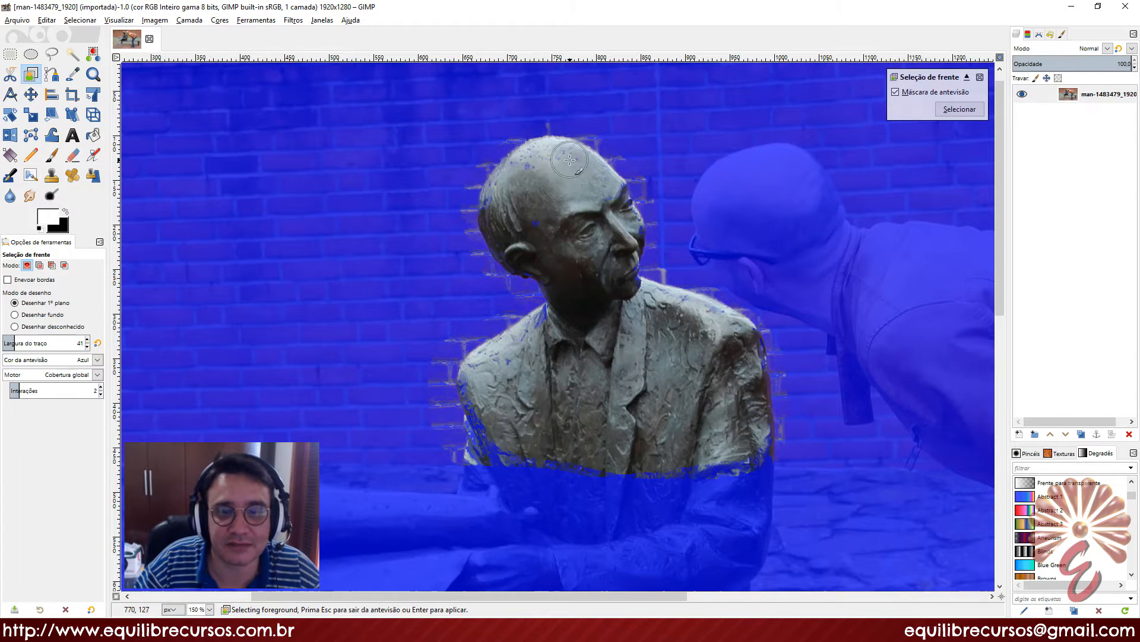
scroll(571, 153, up, 2)
scroll(570, 153, up, 3)
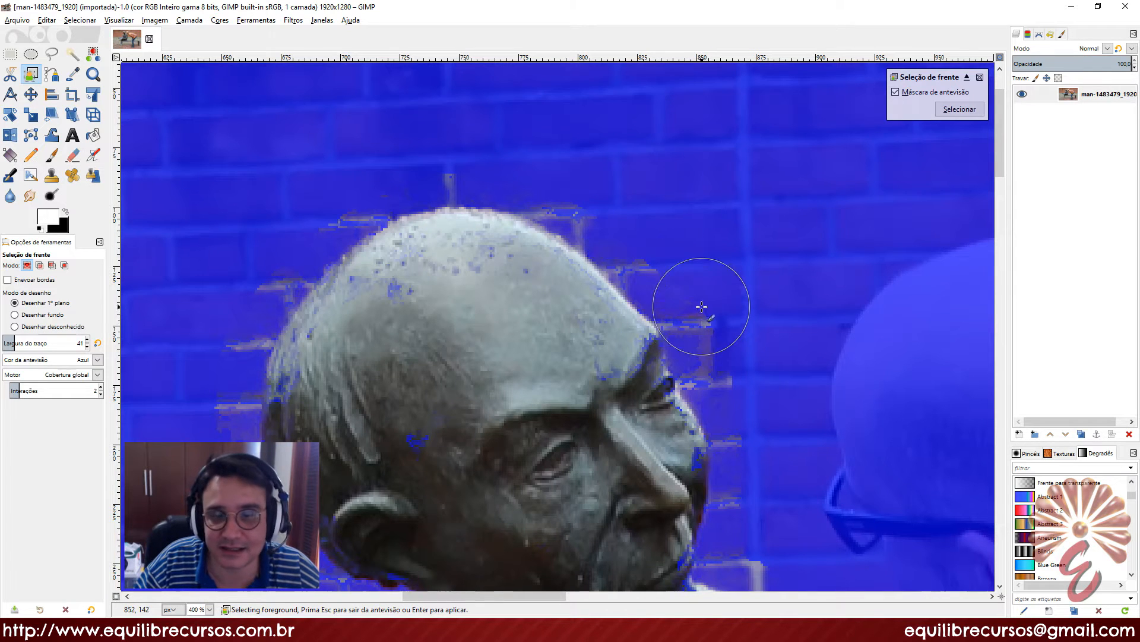
mouse_move(557, 347)
mouse_down()
mouse_move(603, 356)
mouse_move(639, 393)
mouse_move(603, 481)
mouse_move(471, 468)
mouse_move(437, 428)
mouse_move(423, 318)
mouse_move(468, 276)
mouse_move(433, 269)
mouse_move(370, 303)
mouse_move(336, 342)
mouse_move(333, 393)
mouse_up()
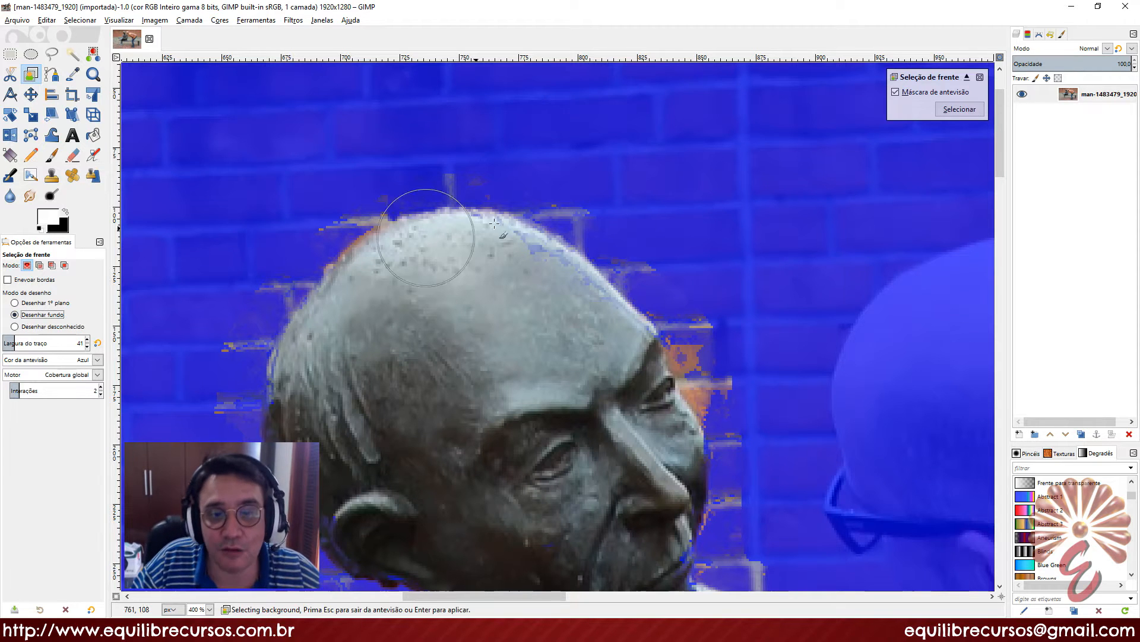
Step: Set the draw mode to Desenhar fundo and mark the stray brick fragments around the statue's crown as background
drag(682, 265, 632, 180)
ctrl+scroll(619, 178, up, 2)
mouse_move(538, 116)
mouse_down()
mouse_move(625, 192)
mouse_move(704, 336)
mouse_up()
mouse_move(501, 172)
mouse_down()
mouse_move(632, 305)
mouse_move(727, 346)
mouse_up()
mouse_move(727, 254)
mouse_down()
mouse_move(597, 208)
mouse_move(480, 215)
mouse_move(360, 266)
mouse_move(275, 350)
mouse_up()
mouse_move(339, 282)
mouse_down()
mouse_move(433, 173)
mouse_move(366, 326)
mouse_move(357, 454)
mouse_up()
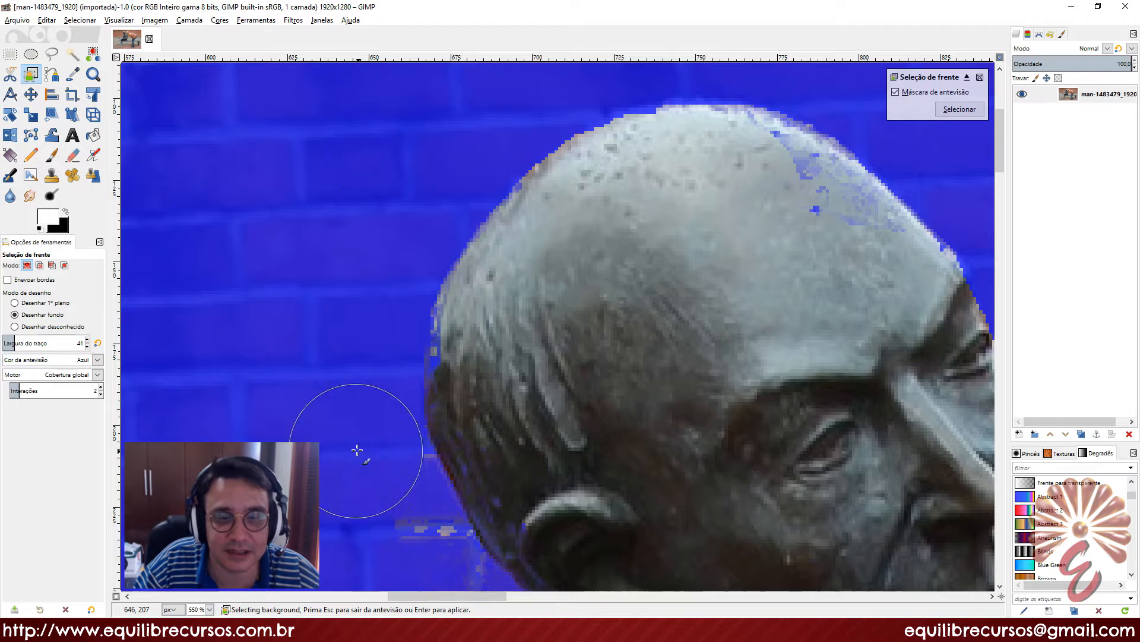
Step: Set the draw mode to Desenhar 1º plano and paint the missed patches on the statue's forehead as foreground
scroll(388, 267, down, 1)
drag(664, 252, 503, 288)
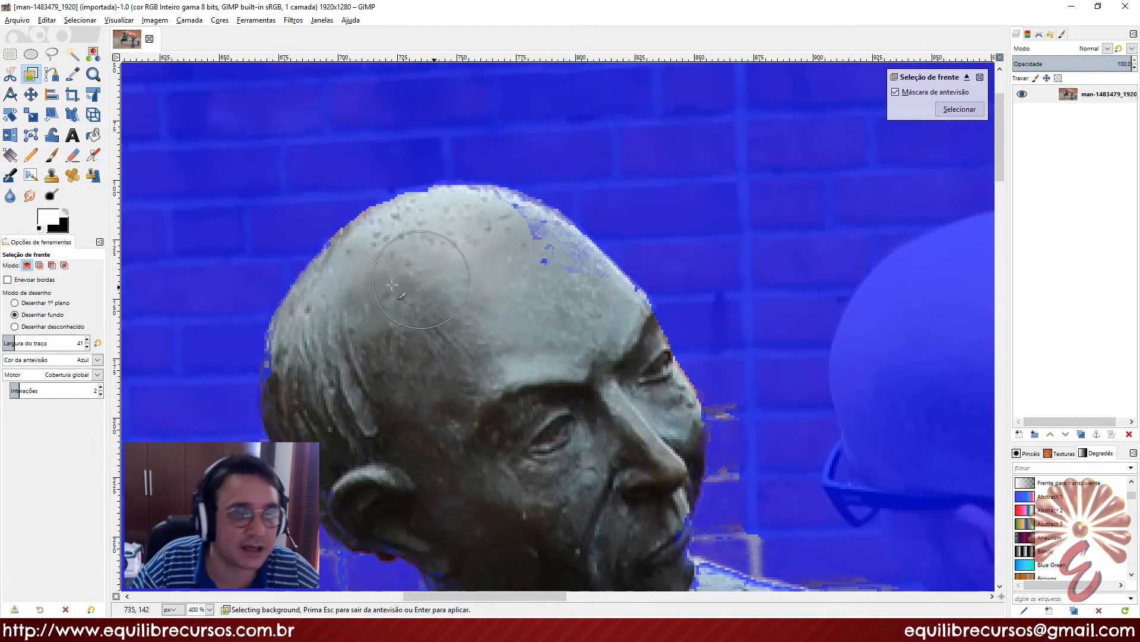
scroll(590, 232, up, 1)
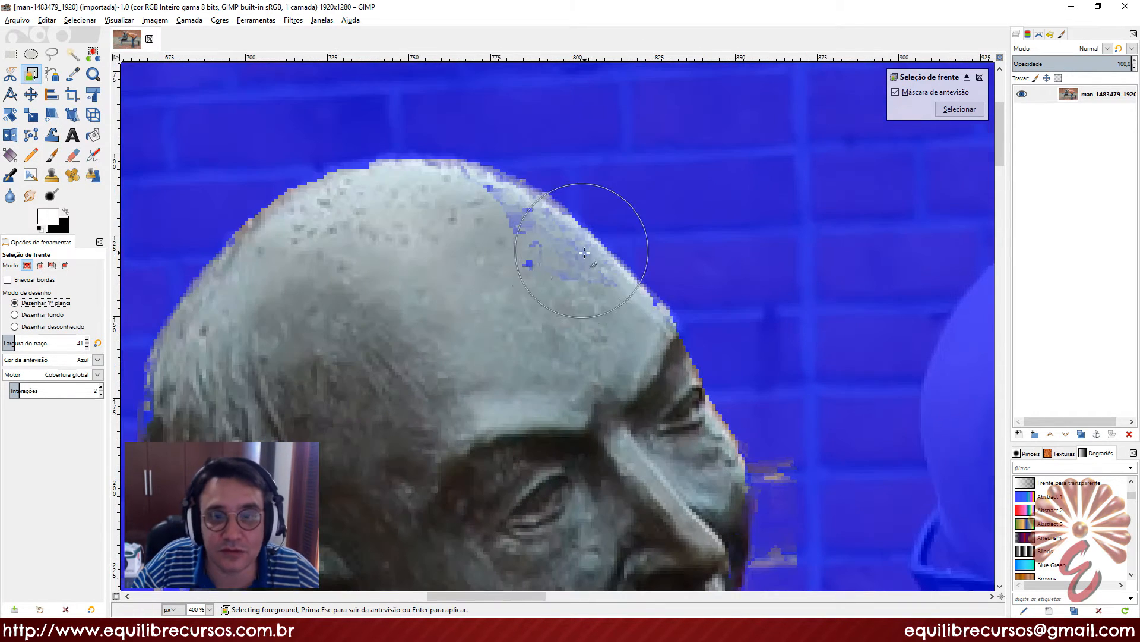
drag(471, 237, 547, 289)
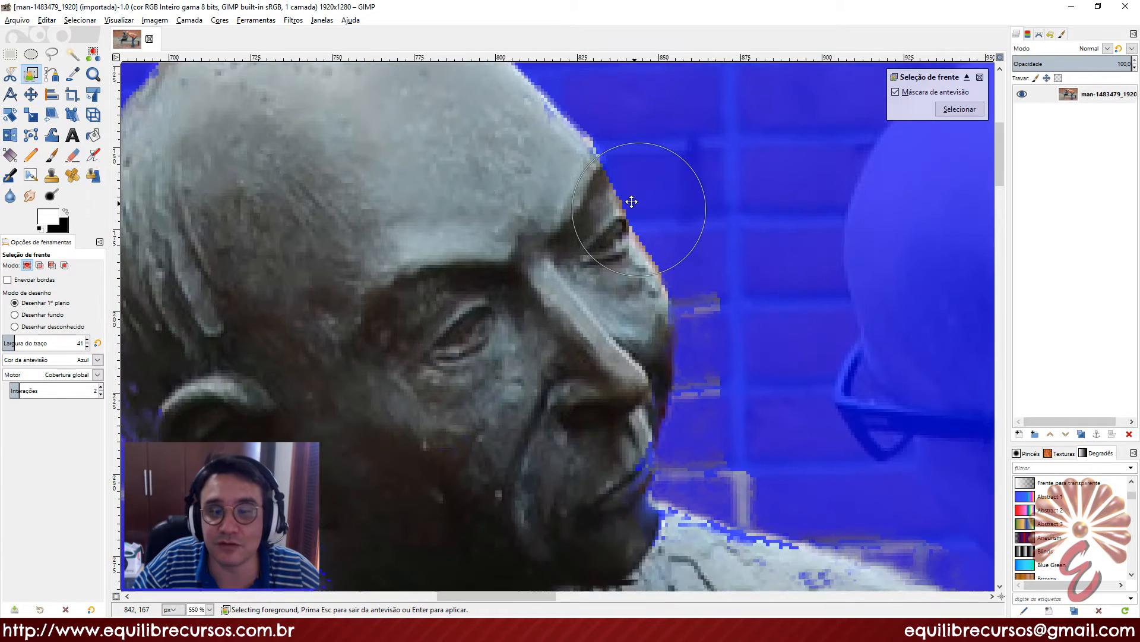
drag(633, 202, 622, 194)
drag(531, 257, 511, 374)
drag(415, 239, 471, 295)
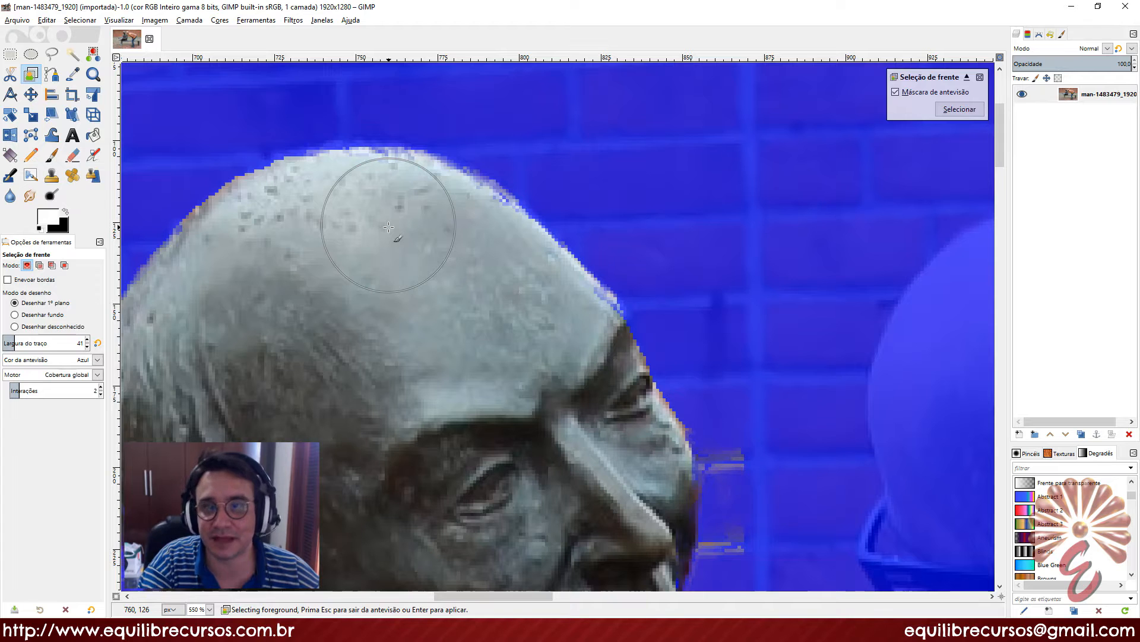
mouse_move(588, 345)
mouse_down()
mouse_move(531, 252)
mouse_move(484, 267)
mouse_move(486, 283)
mouse_up()
drag(383, 302, 301, 123)
Step: Set the draw mode to Desenhar fundo and mark the brick remnants beside the face and behind the nape as background
click(15, 314)
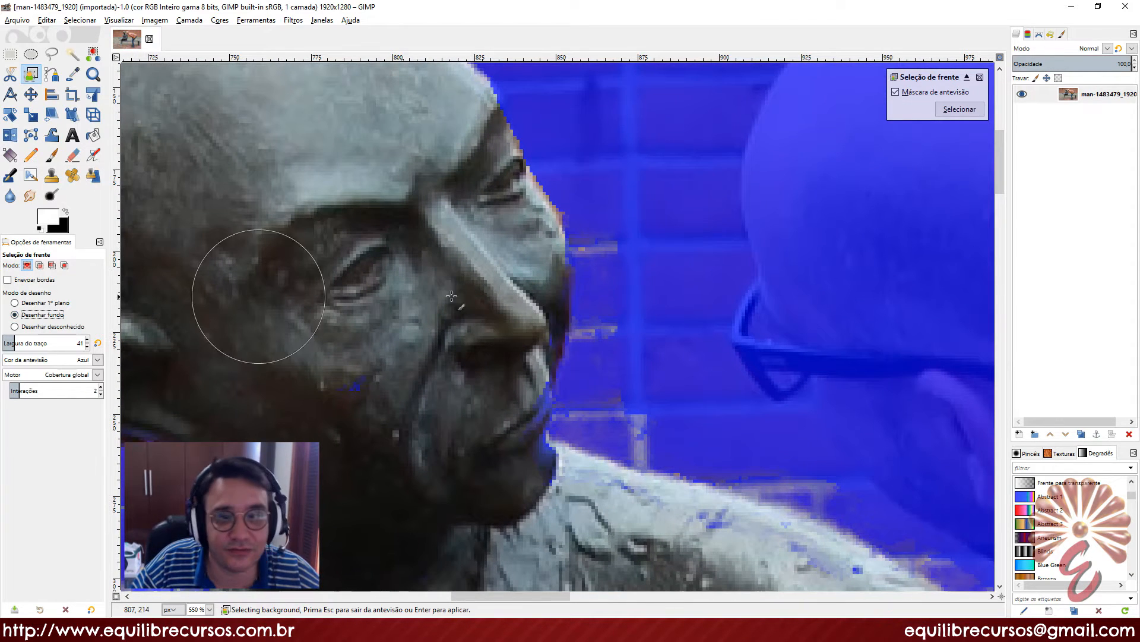
click(636, 255)
drag(635, 255, 628, 391)
drag(572, 291, 643, 309)
scroll(463, 267, down, 1)
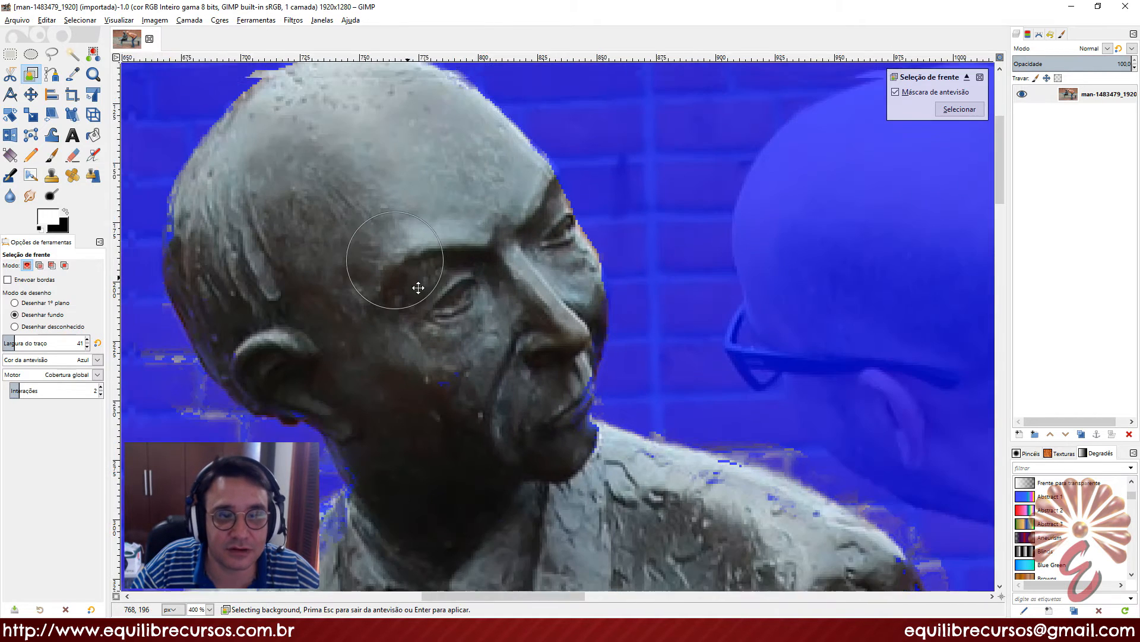
drag(393, 267, 493, 331)
mouse_move(286, 348)
mouse_down()
mouse_move(317, 408)
mouse_move(413, 472)
mouse_up()
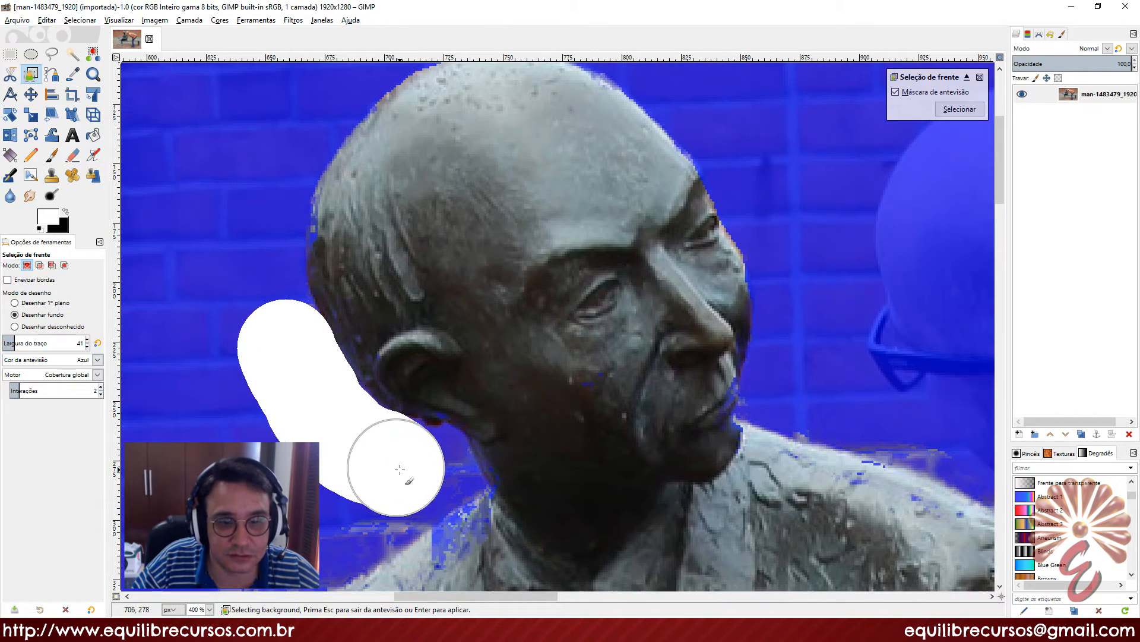
Step: Set the draw mode to Desenhar 1º plano and restore the missing area behind the statue's ear as foreground
click(32, 302)
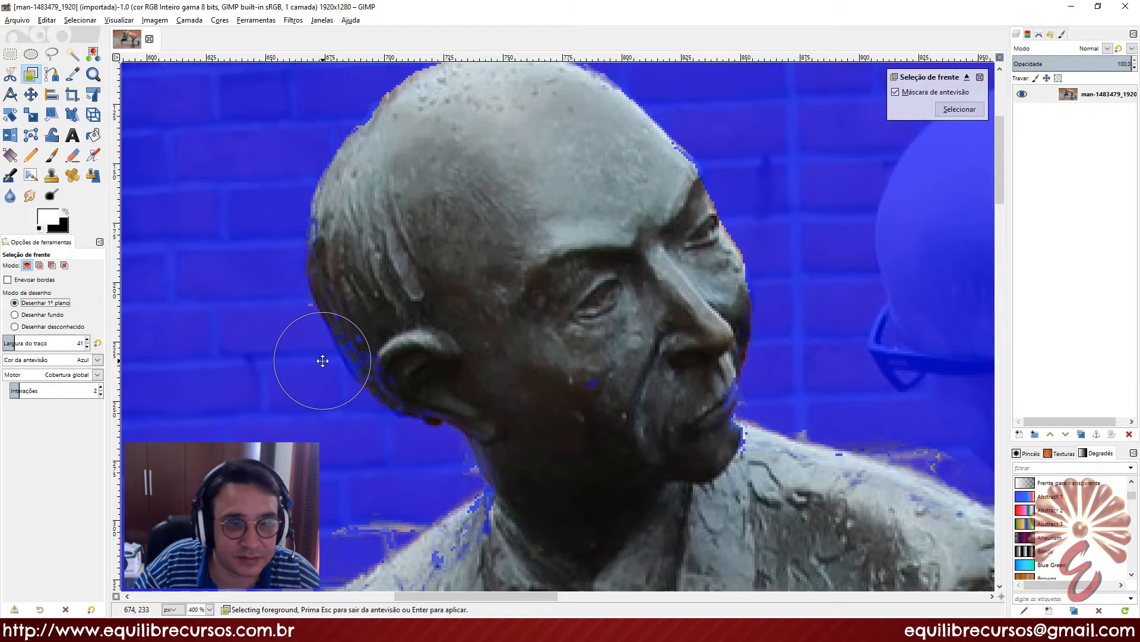
drag(357, 323, 440, 247)
mouse_move(441, 155)
mouse_down()
mouse_move(461, 252)
mouse_move(481, 278)
mouse_move(517, 288)
mouse_up()
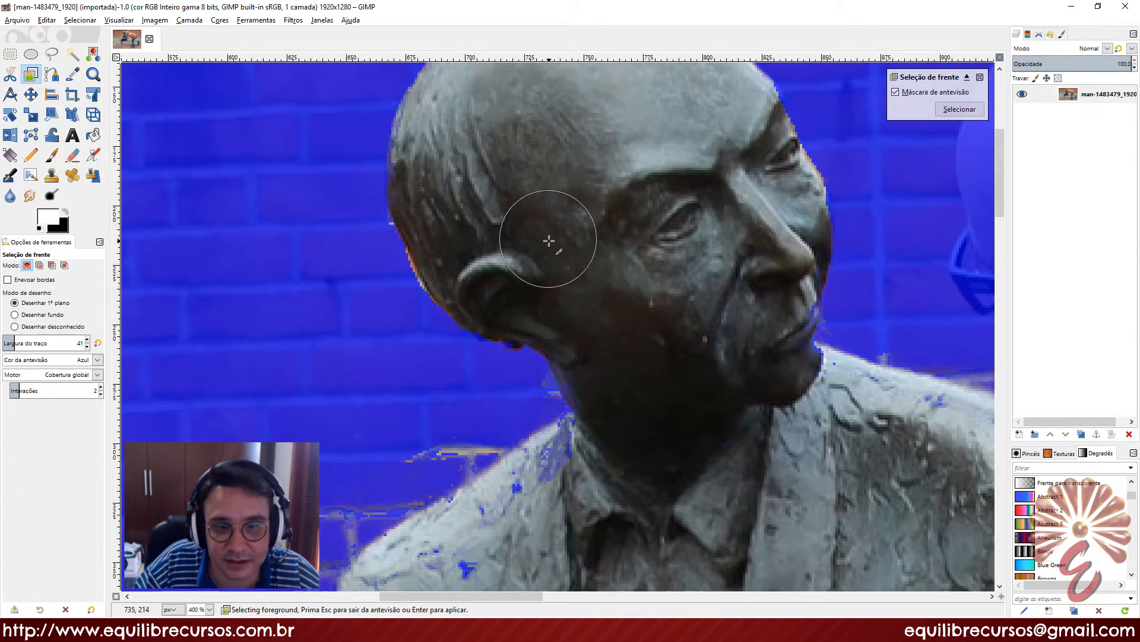
mouse_move(645, 265)
mouse_down()
mouse_move(710, 329)
mouse_move(770, 330)
mouse_up()
scroll(636, 315, down, 1)
mouse_move(612, 230)
mouse_down()
mouse_move(578, 272)
mouse_move(530, 314)
mouse_up()
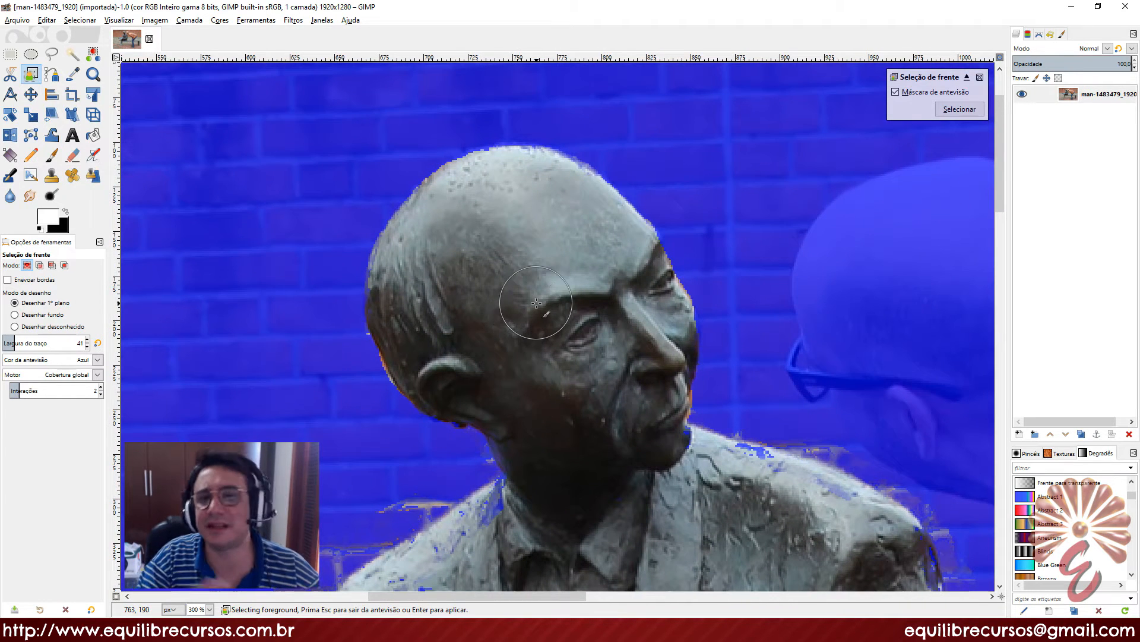
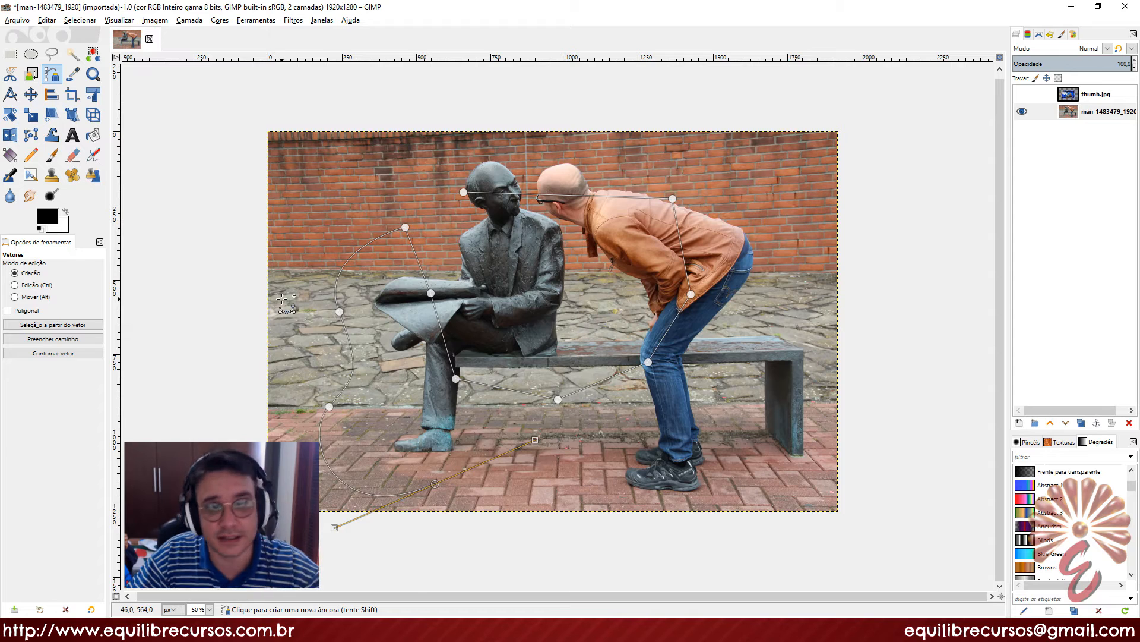
Step: Set the path editing mode to Edição (Ctrl) and pull a curve handle out of the anchor on the man's upper back
click(39, 286)
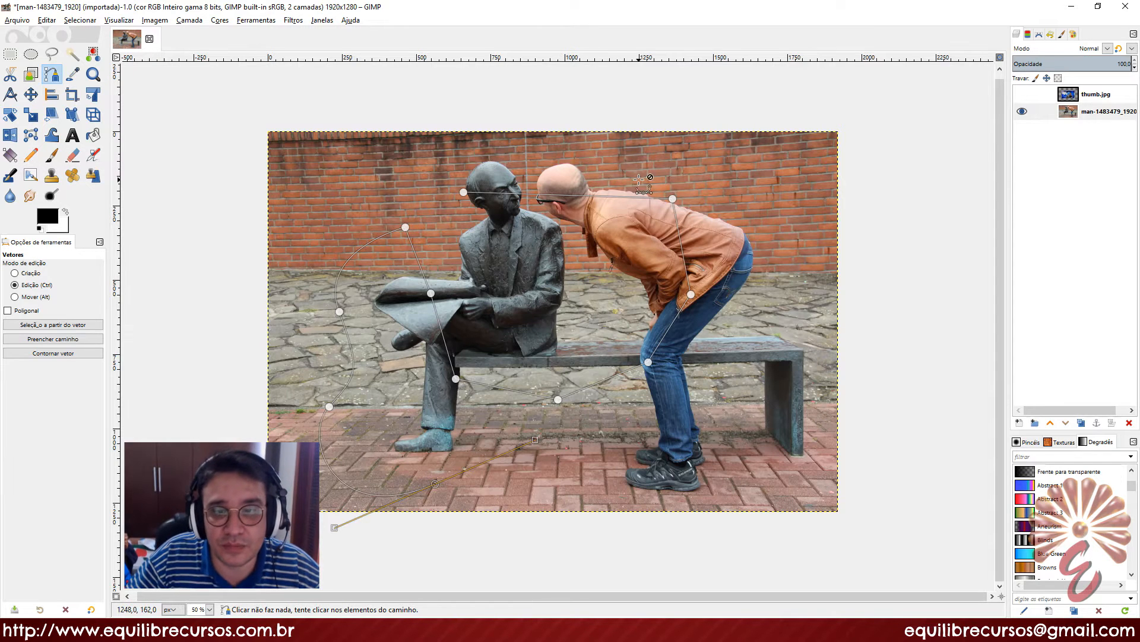
drag(672, 198, 613, 154)
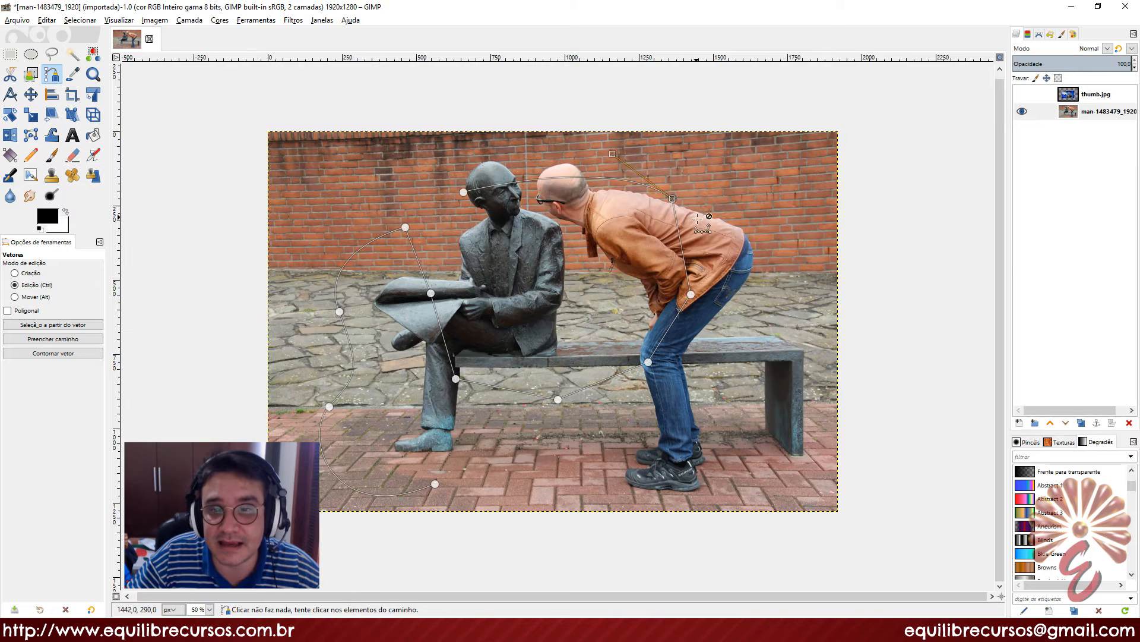
Step: Reshape the path's curve at the man's upper back by pulling out and repositioning that anchor's handles, ending with a symmetric pair
drag(674, 199, 734, 244)
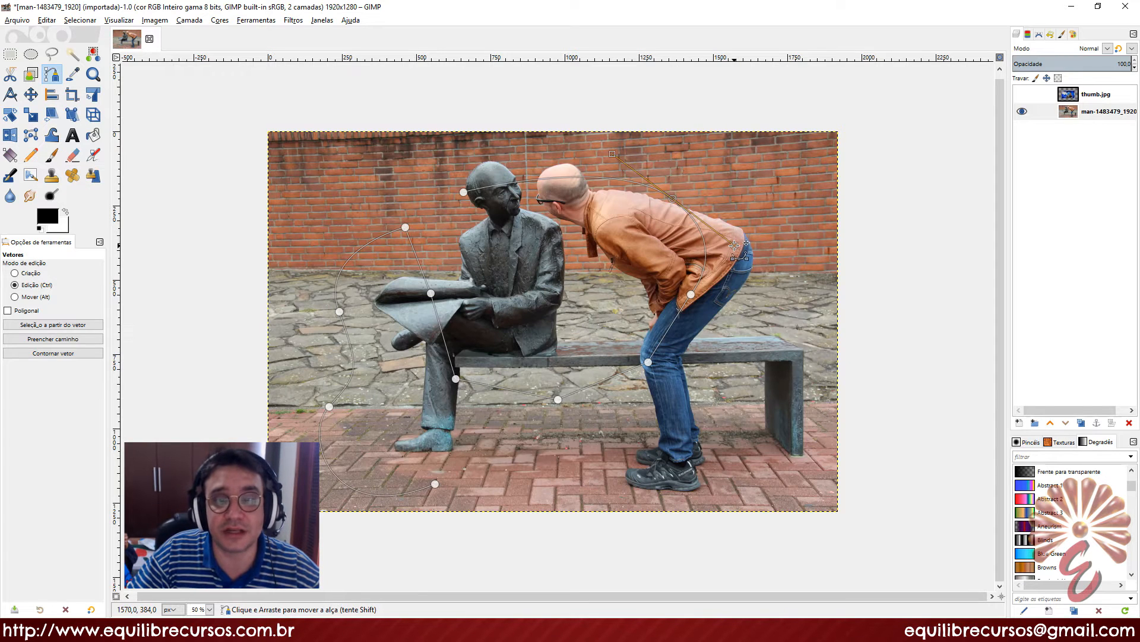
drag(733, 244, 806, 146)
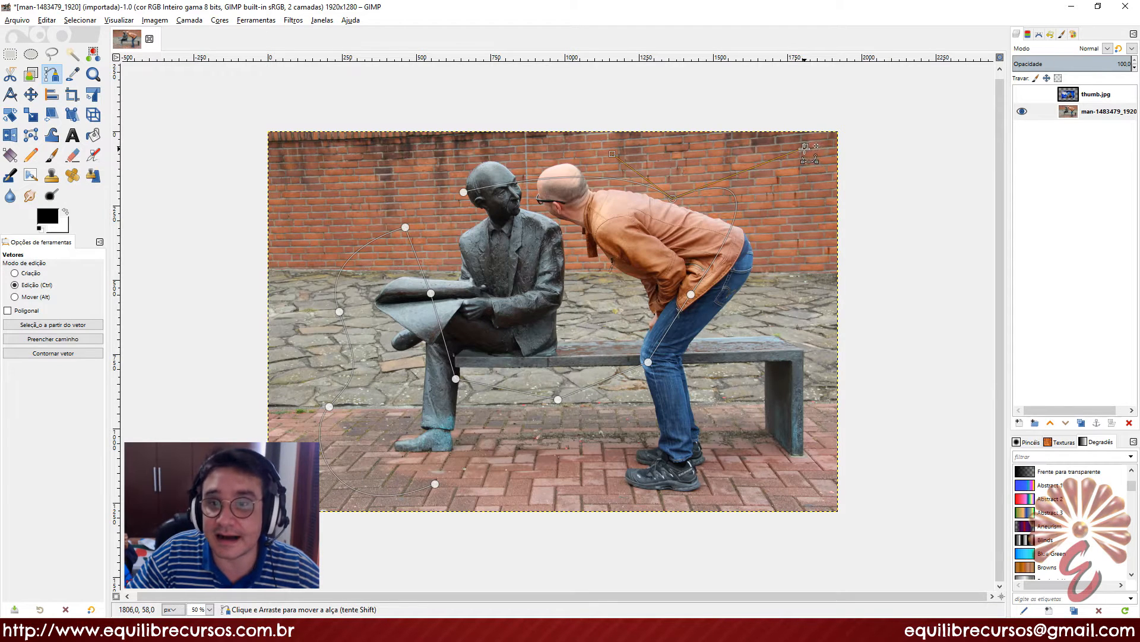
drag(805, 147, 743, 238)
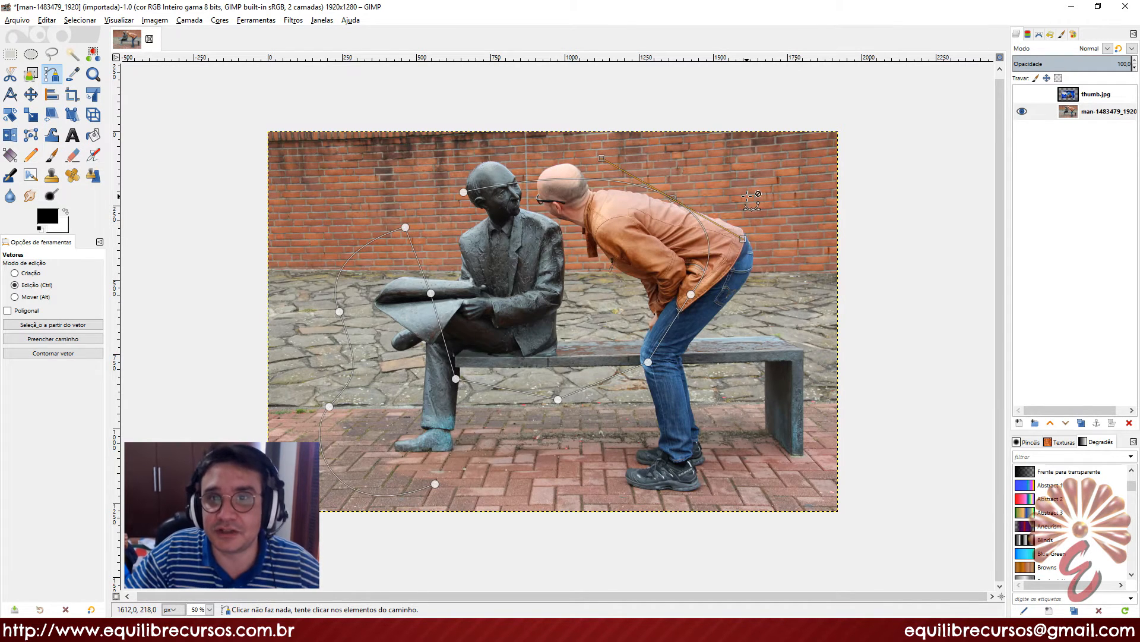
click(743, 239)
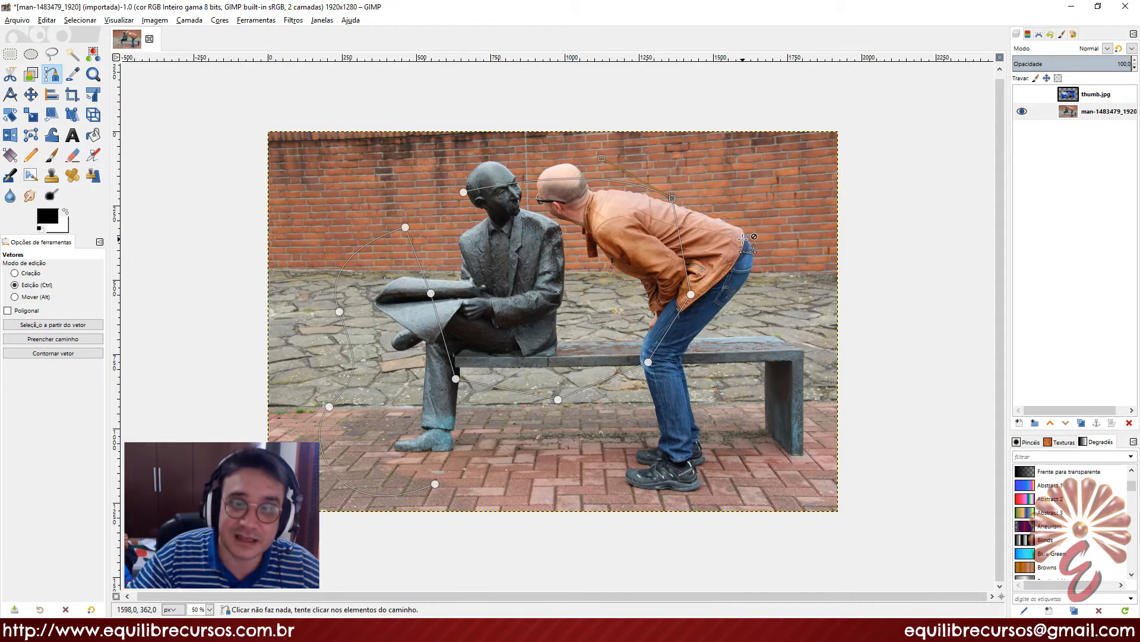
drag(672, 197, 725, 227)
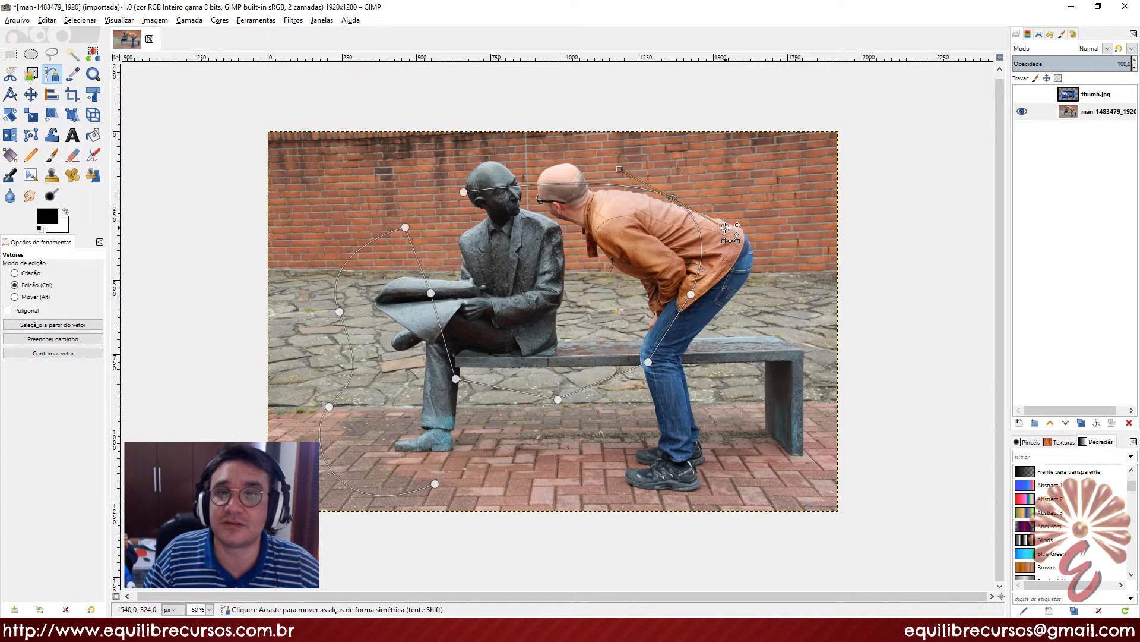
Step: Set the path editing mode to Mover (Alt) and shift the whole path to the right and slightly up
click(23, 297)
drag(488, 260, 556, 244)
mouse_move(329, 171)
mouse_down()
mouse_move(316, 243)
mouse_move(366, 224)
mouse_move(307, 154)
mouse_move(319, 165)
mouse_up()
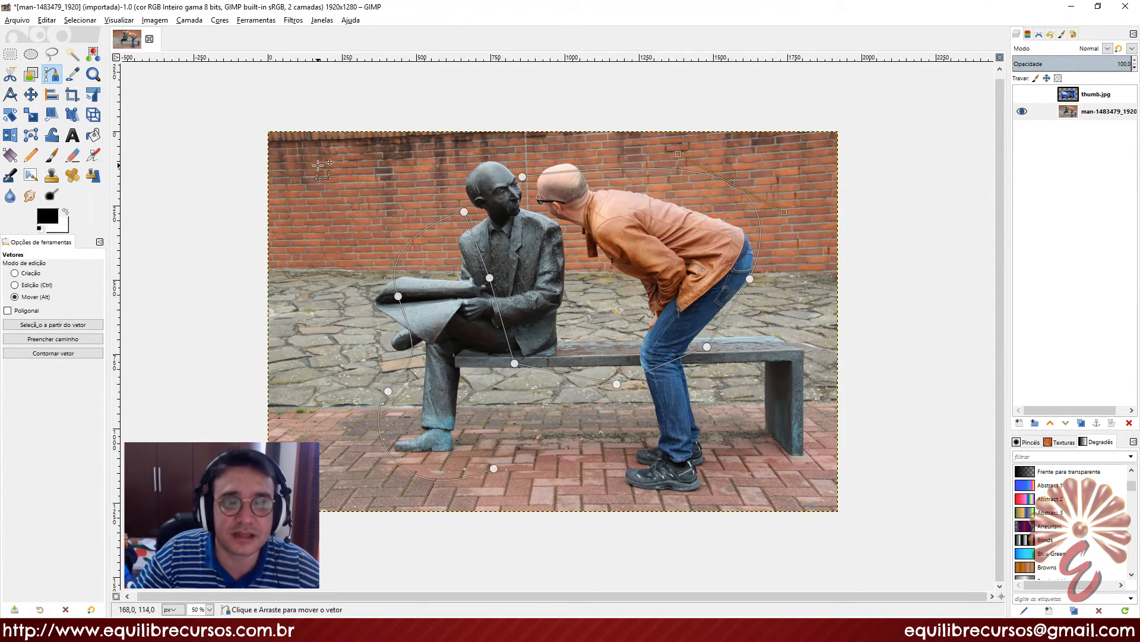
mouse_move(533, 225)
mouse_down()
mouse_move(499, 227)
mouse_move(532, 260)
mouse_move(496, 226)
mouse_move(511, 256)
mouse_move(529, 225)
mouse_up()
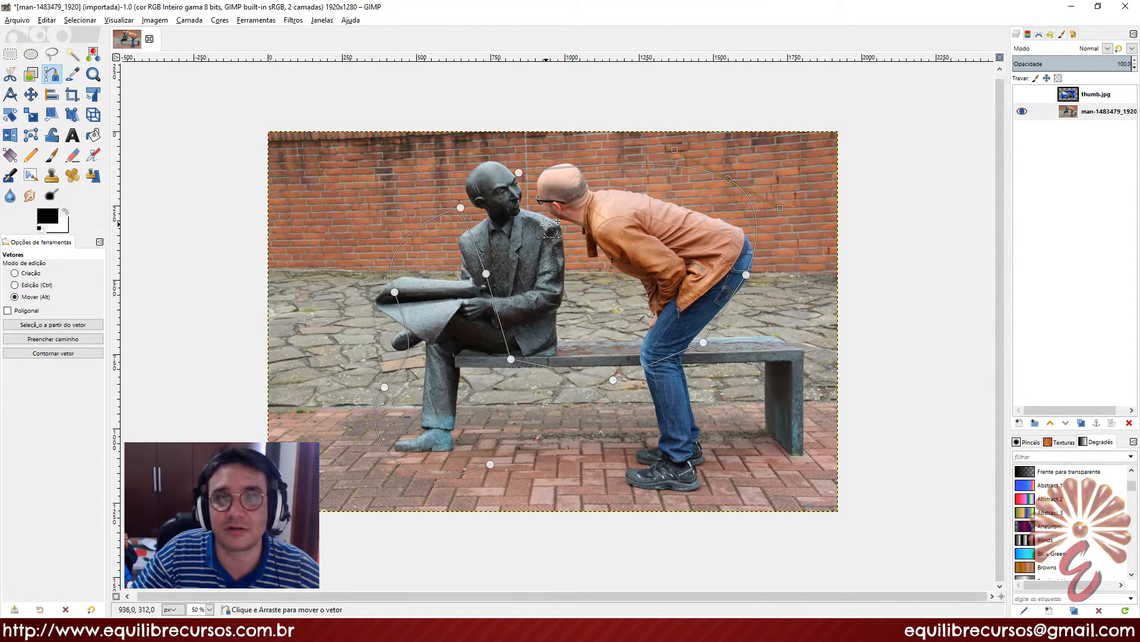
Step: Enable Poligonal, return to Criação mode and create a new six-anchor straight-sided path around the statue's upper body
click(33, 313)
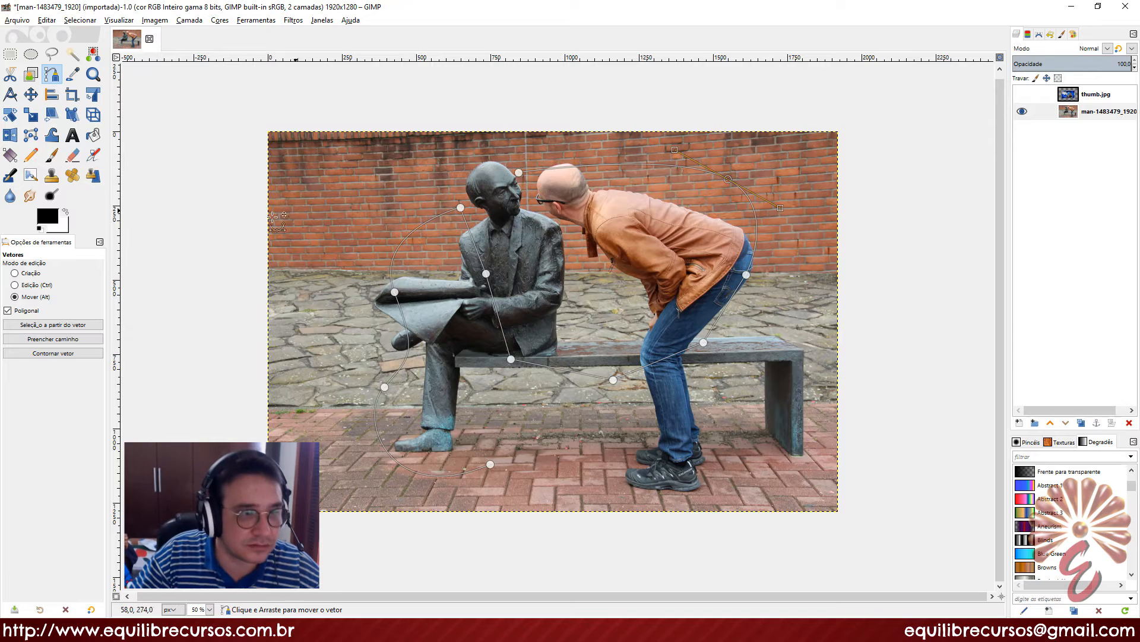
click(27, 273)
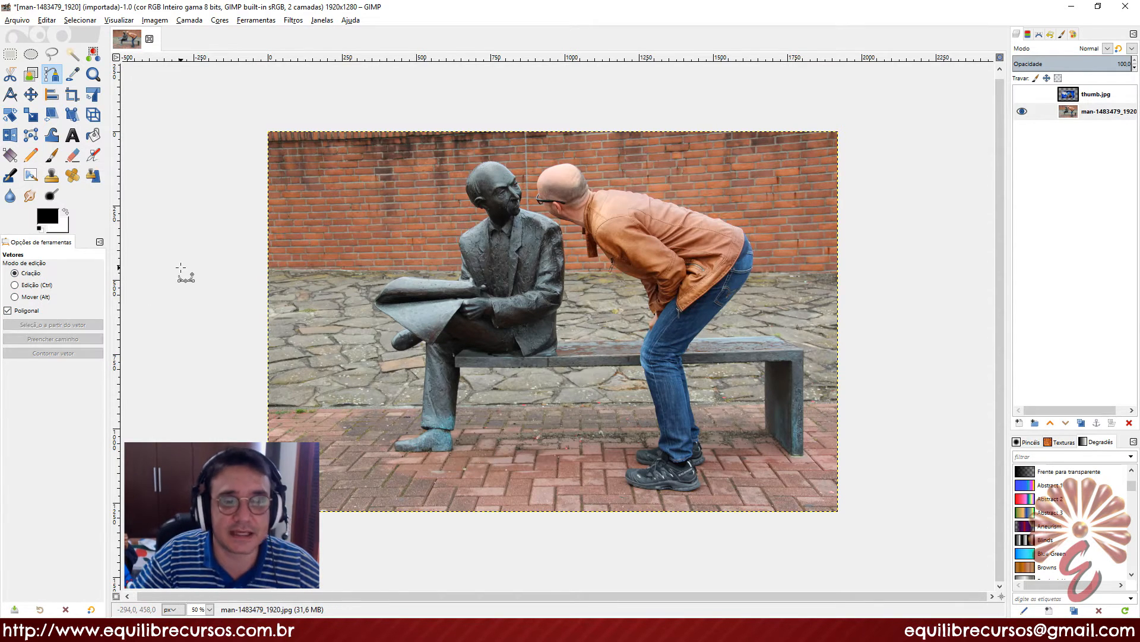
click(345, 184)
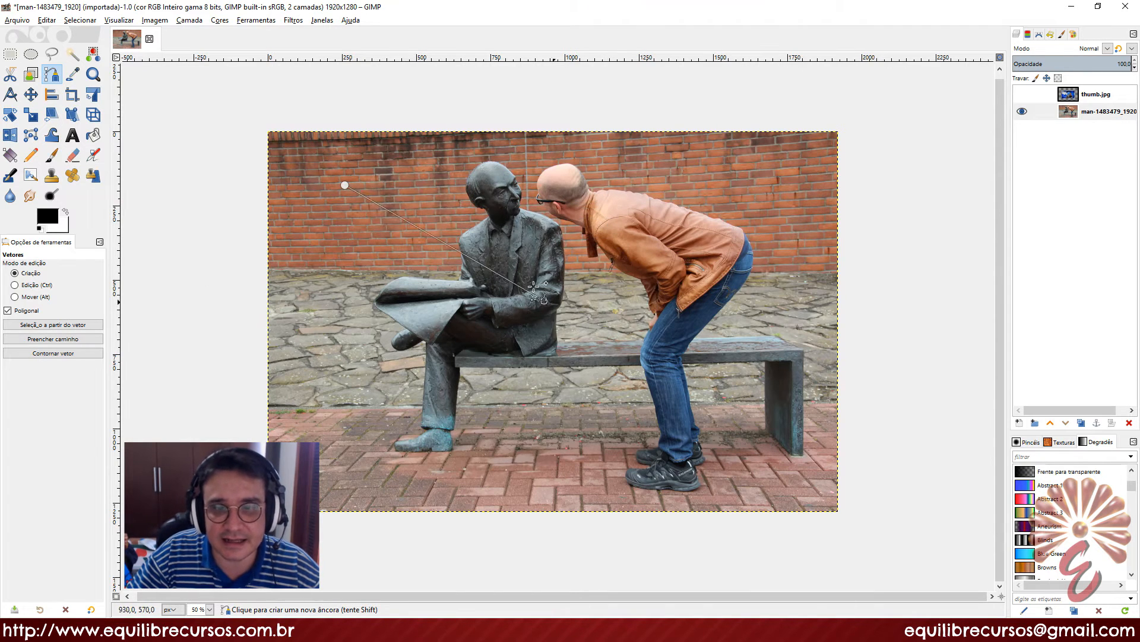
click(624, 215)
drag(625, 214, 553, 163)
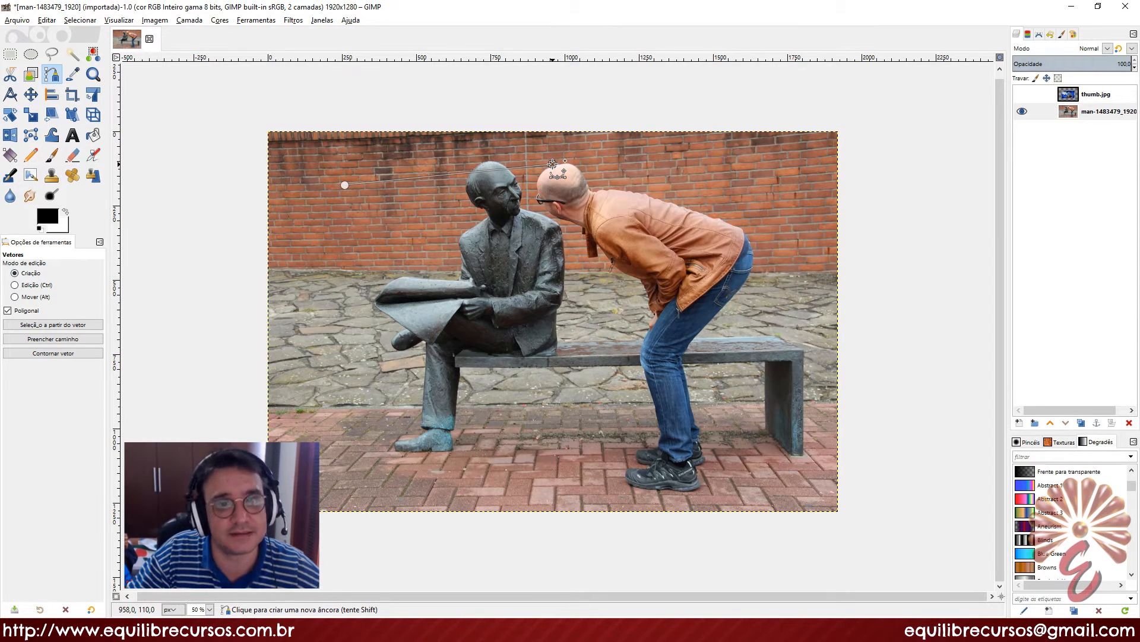
click(679, 265)
click(571, 358)
click(438, 371)
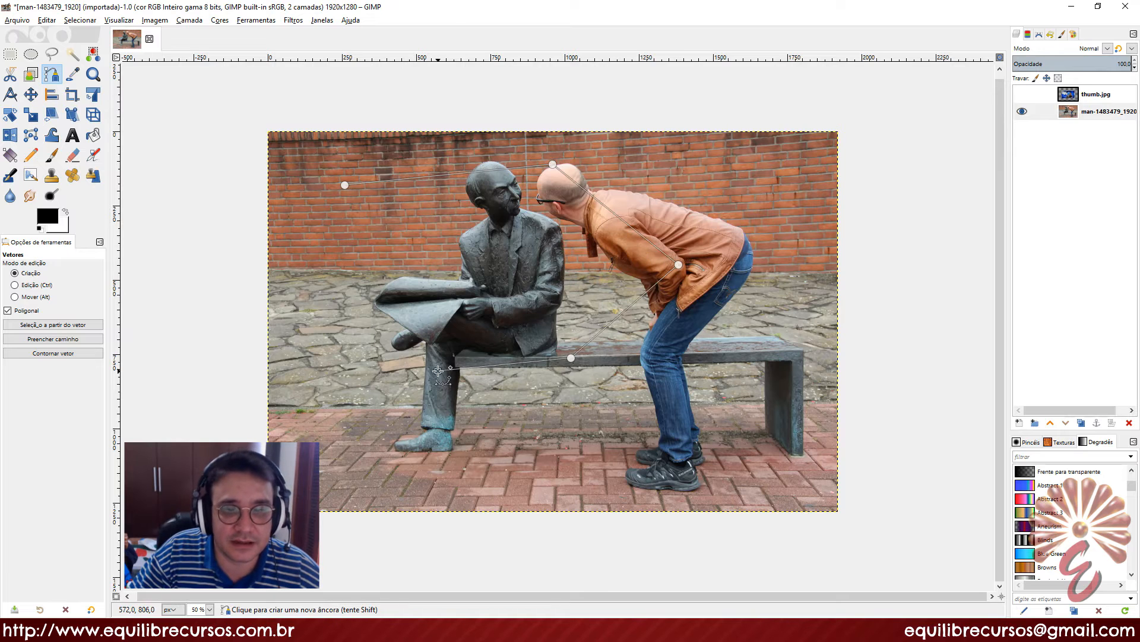
click(382, 274)
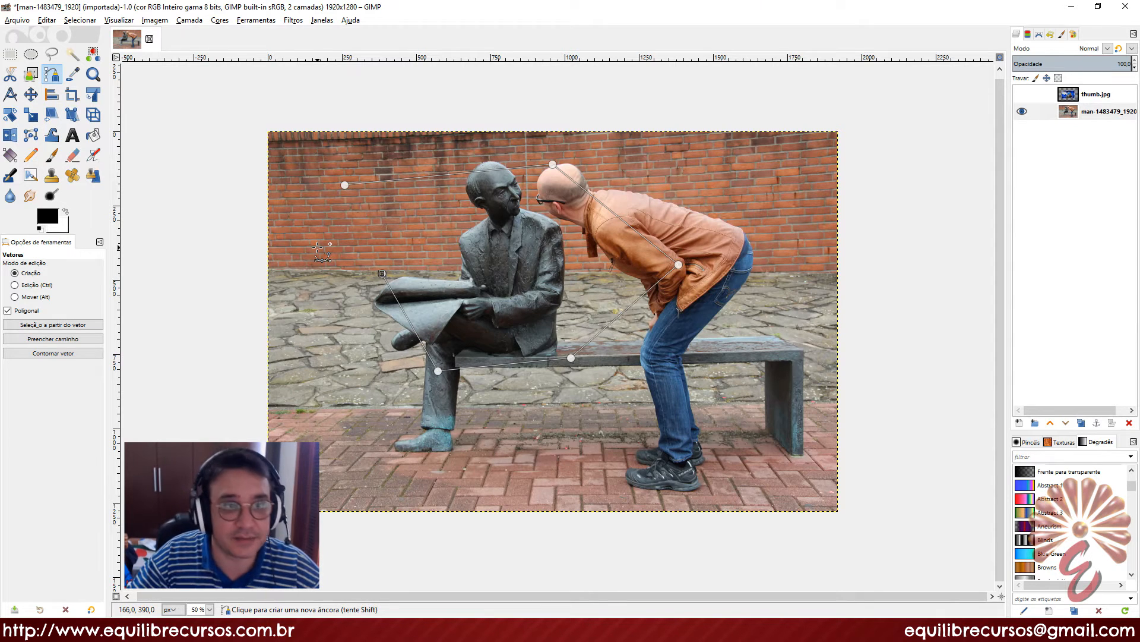
Step: Disable Poligonal, curve the path segment above the statue, and reposition the anchors at the man's head and jacket sleeve
click(7, 310)
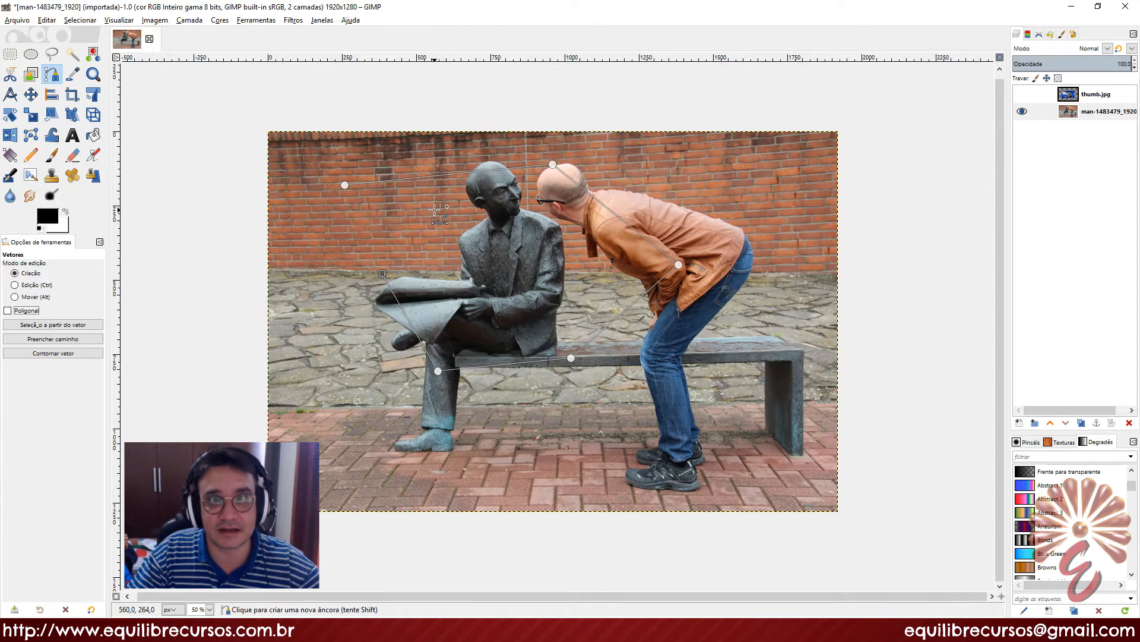
click(552, 163)
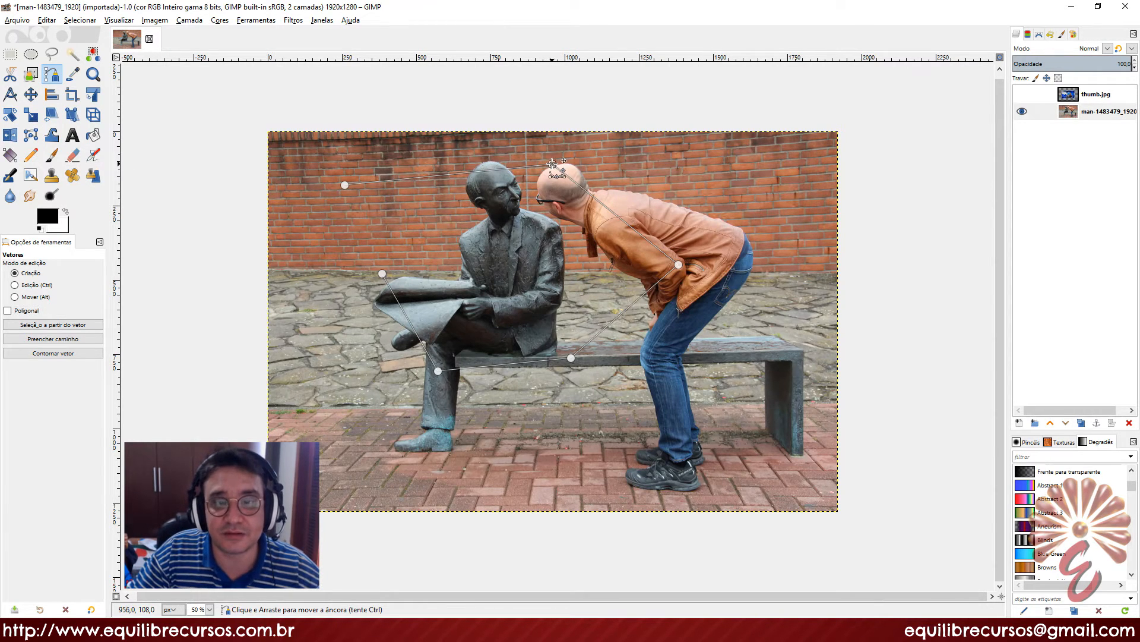
drag(552, 163, 456, 140)
click(30, 285)
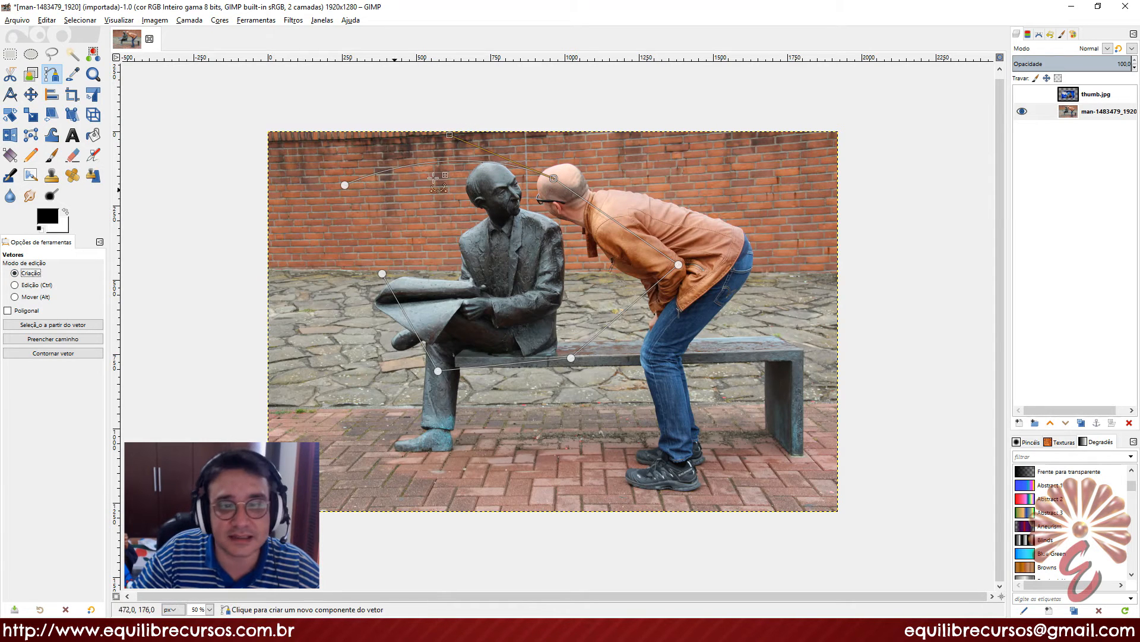
drag(553, 178, 567, 157)
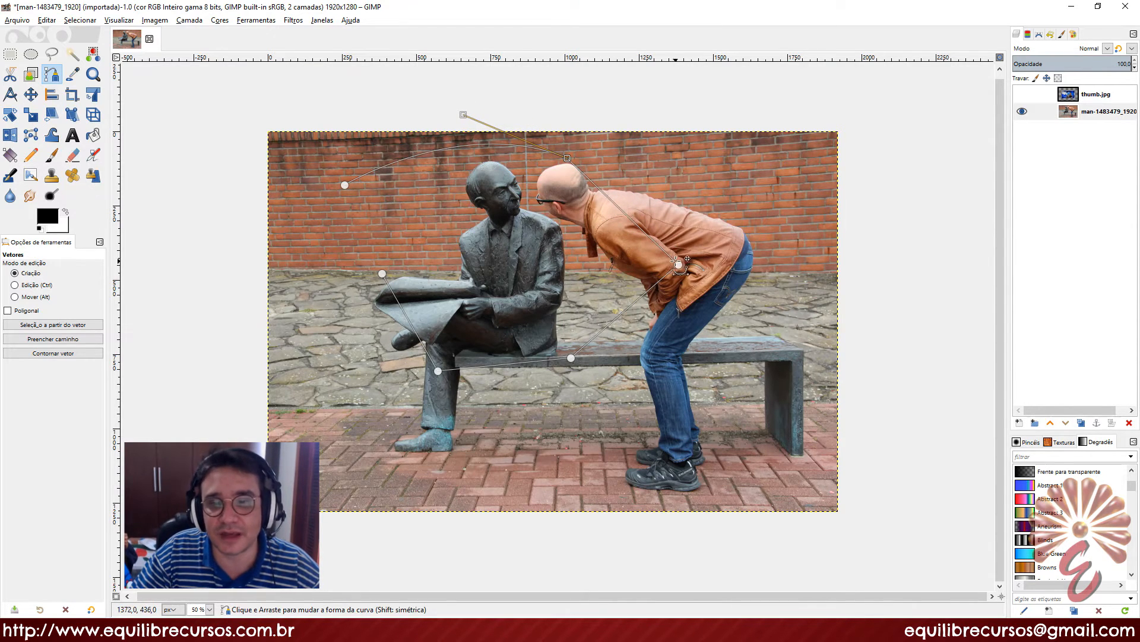
drag(680, 262, 650, 271)
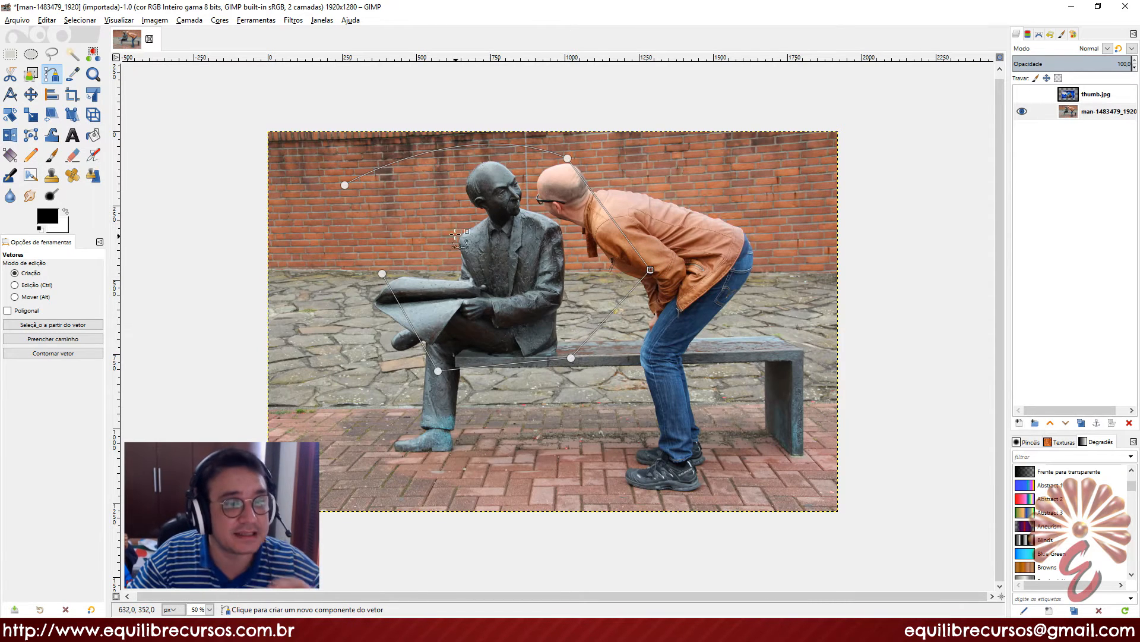
Step: Create a selection from the path, move the path in Mover (Alt) mode over the man, and add it to the selection
click(59, 324)
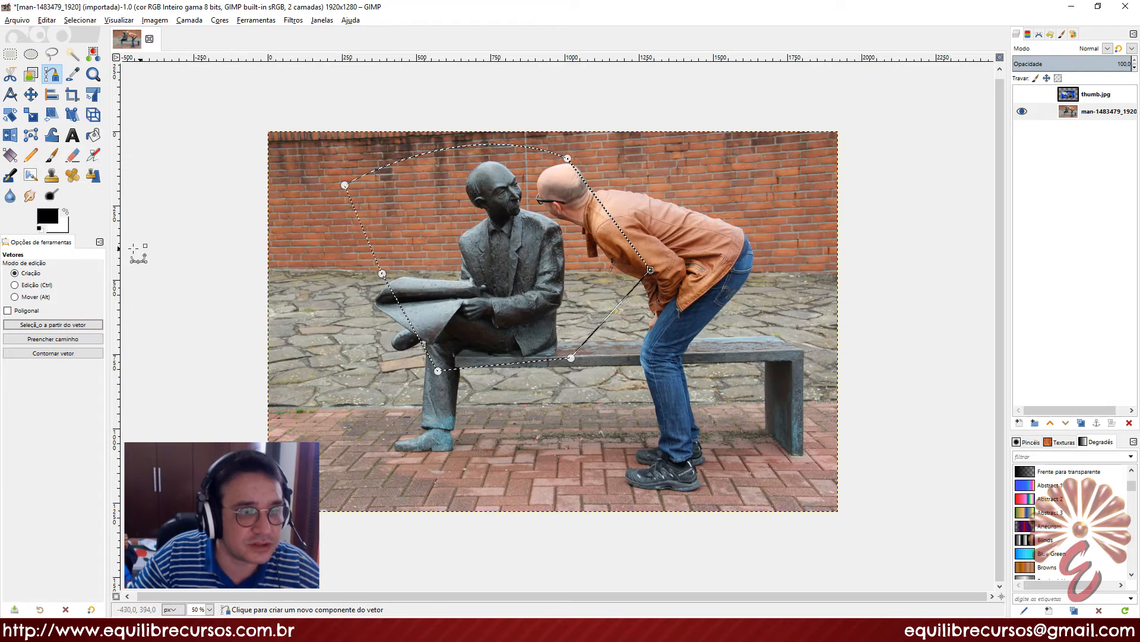
click(14, 296)
drag(484, 251, 641, 306)
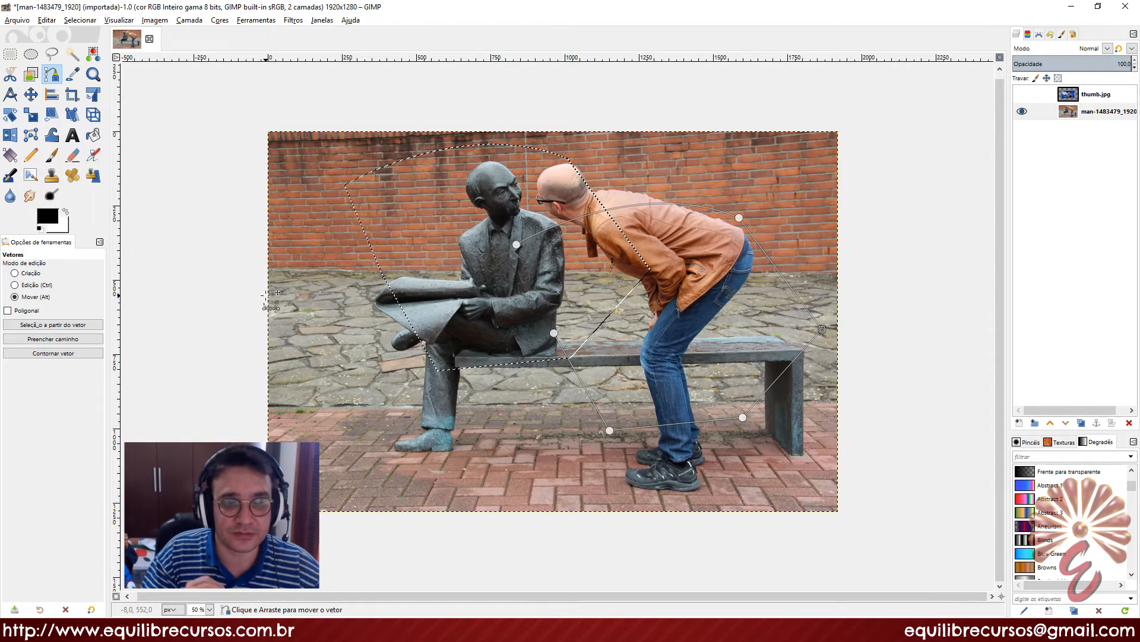
drag(711, 305, 724, 231)
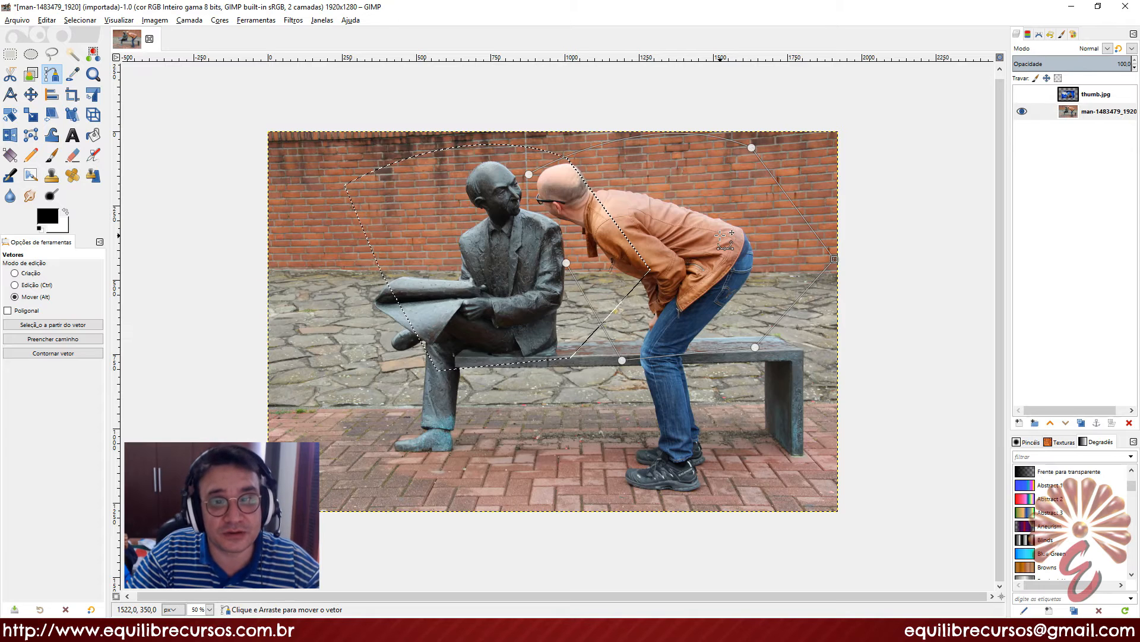
click(72, 325)
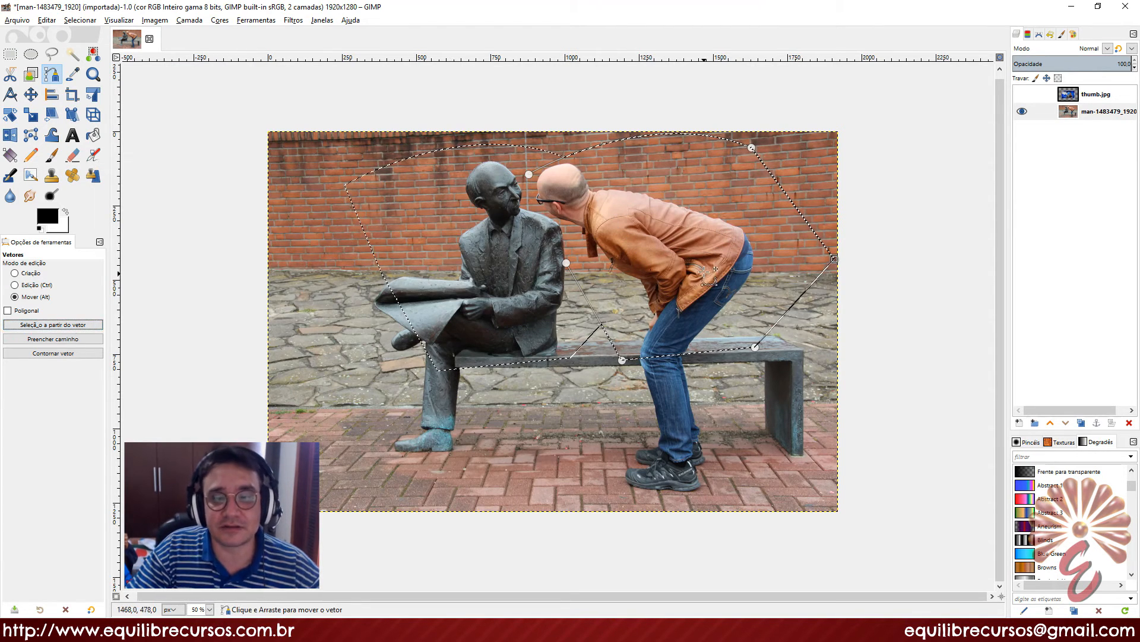
Step: Move the path down over the brick ground below the bench and add its area to the selection
drag(705, 272, 520, 501)
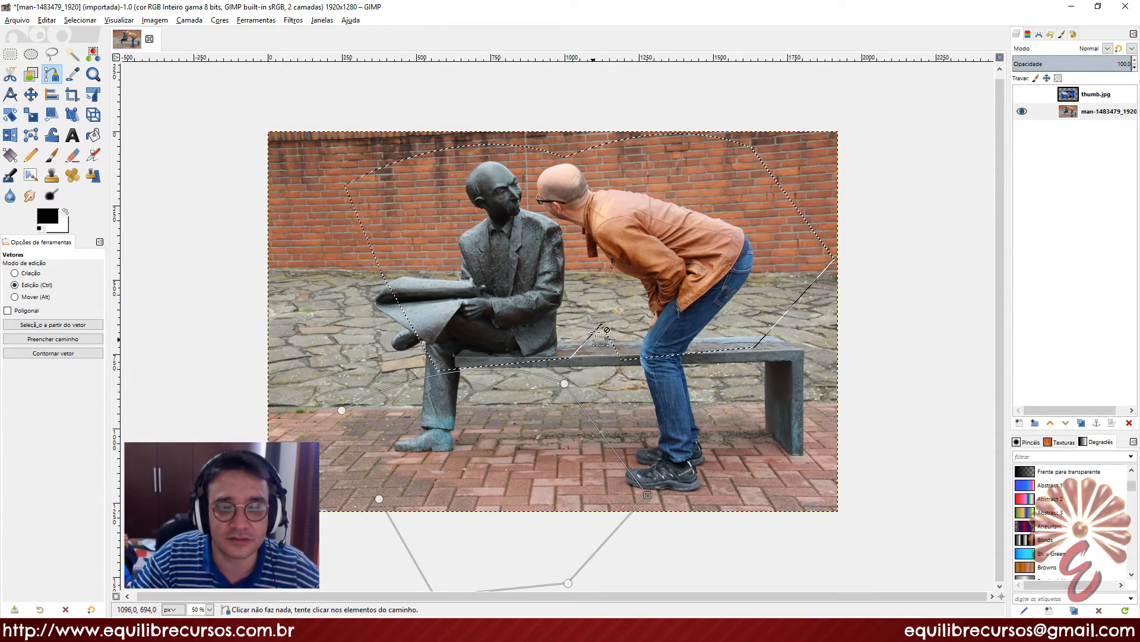
scroll(593, 340, up, 1)
drag(582, 276, 529, 335)
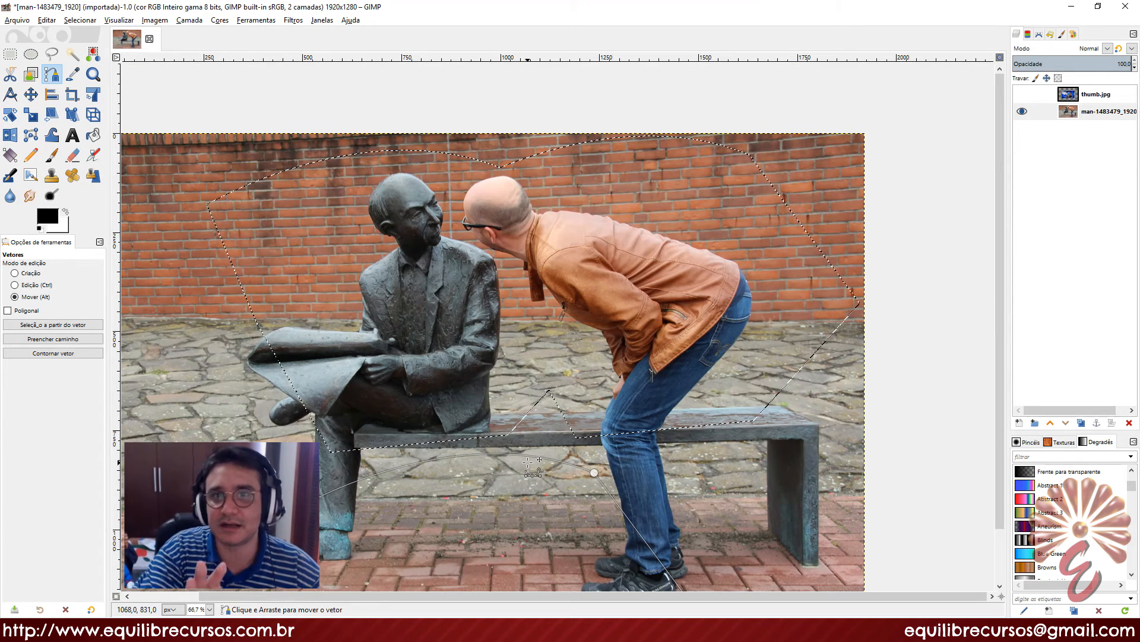
drag(496, 478, 503, 488)
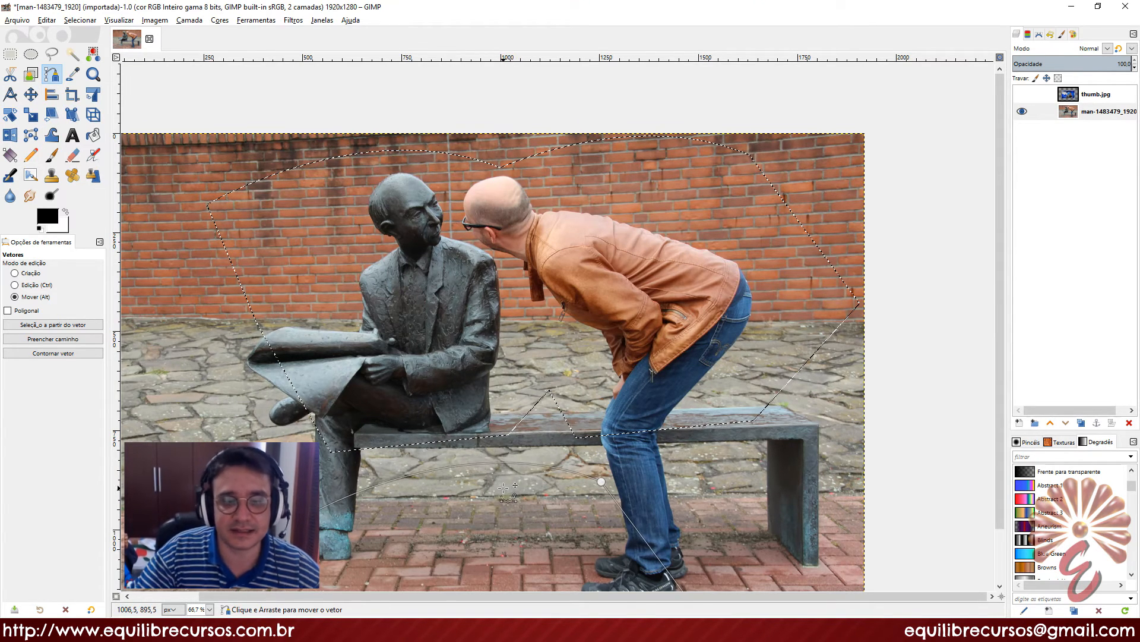
drag(374, 498, 404, 343)
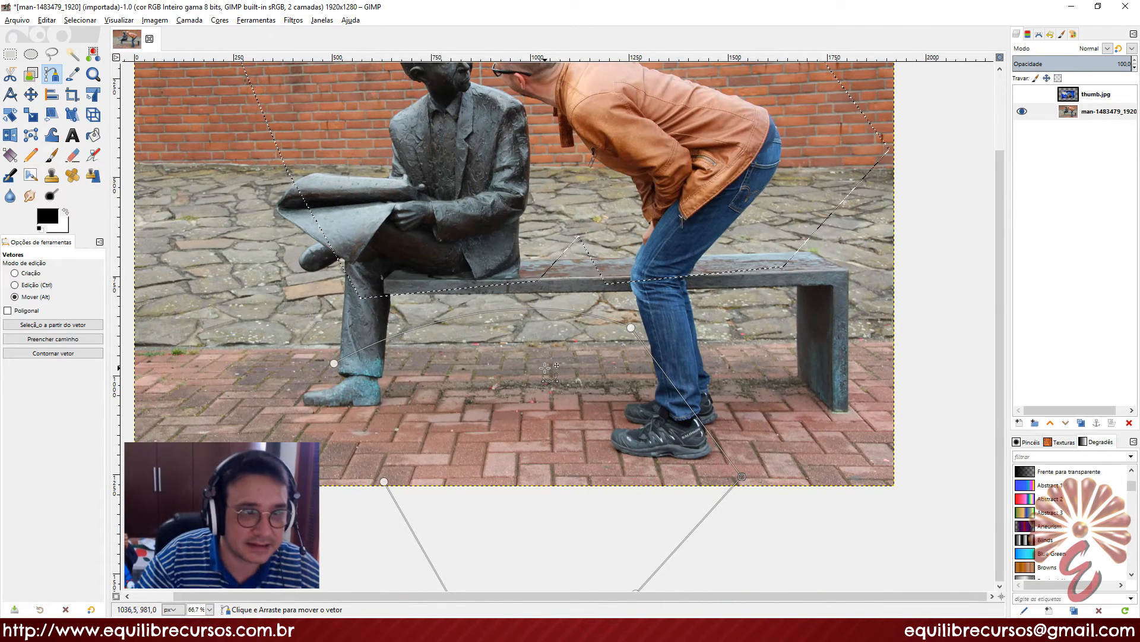
click(45, 325)
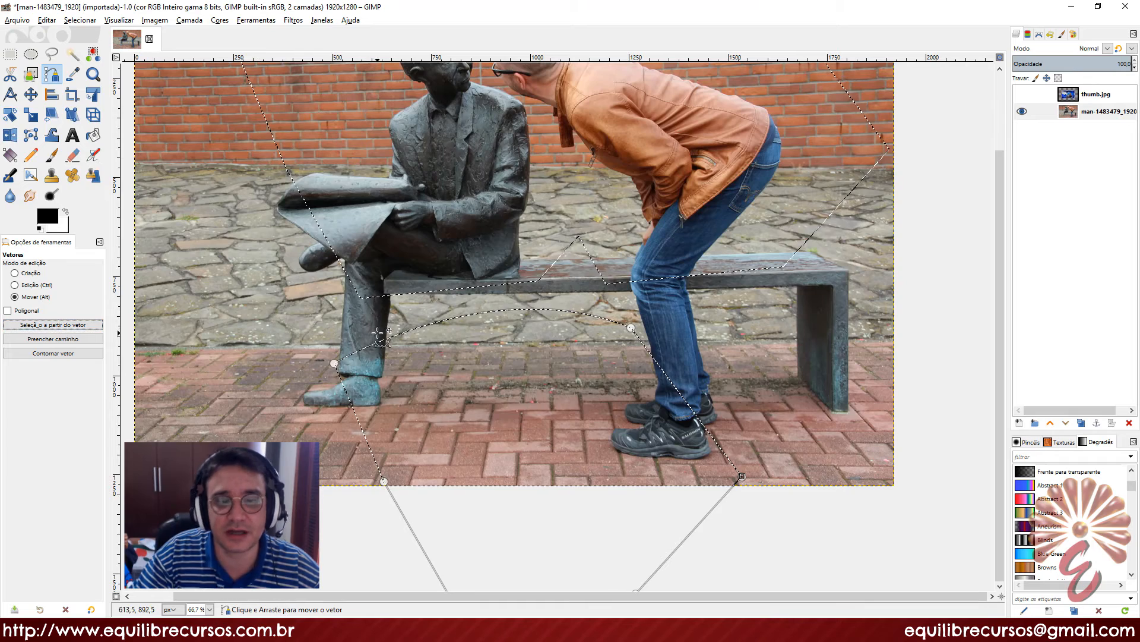
Step: Move the path up and left across the statue and subtract its area from the selection
drag(602, 259, 309, 280)
drag(312, 236, 445, 297)
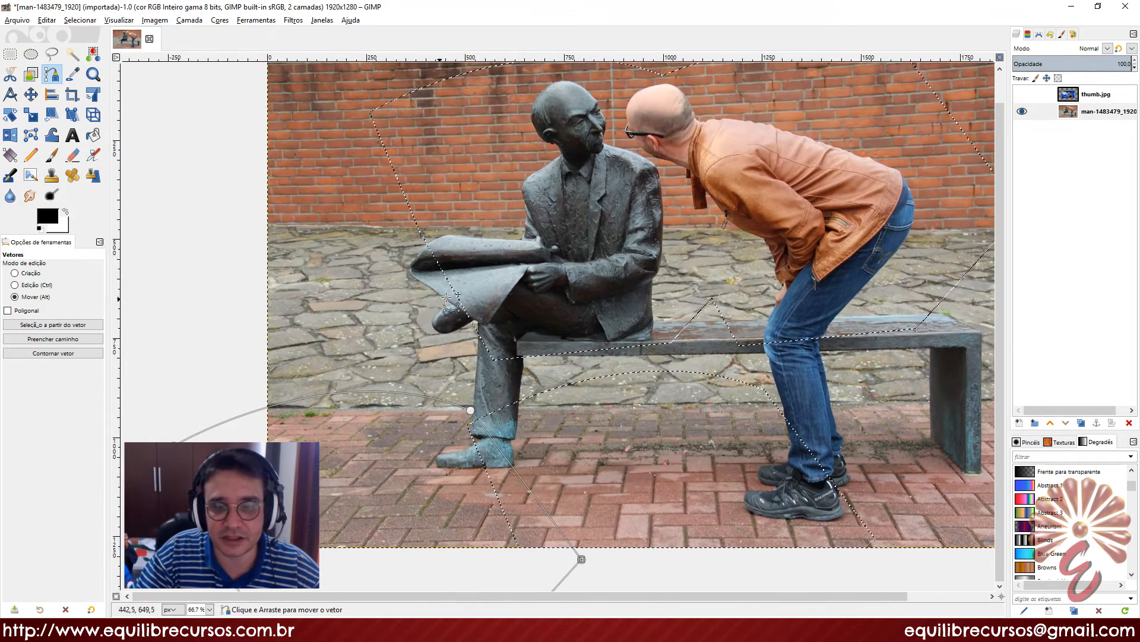
drag(404, 445, 282, 297)
drag(711, 272, 679, 308)
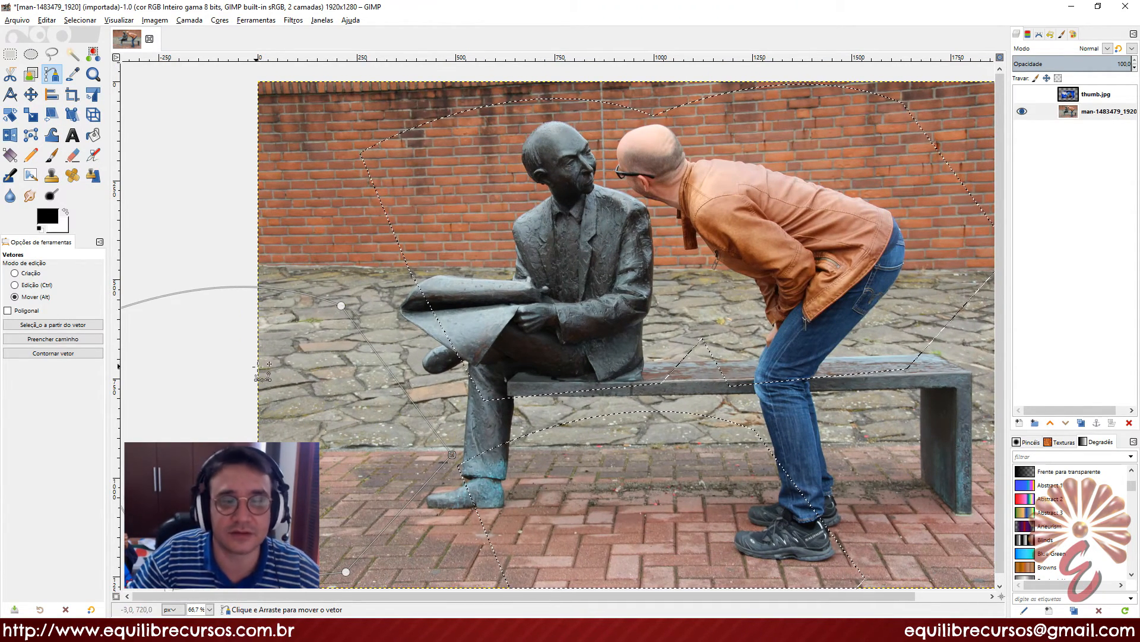
drag(360, 318, 425, 182)
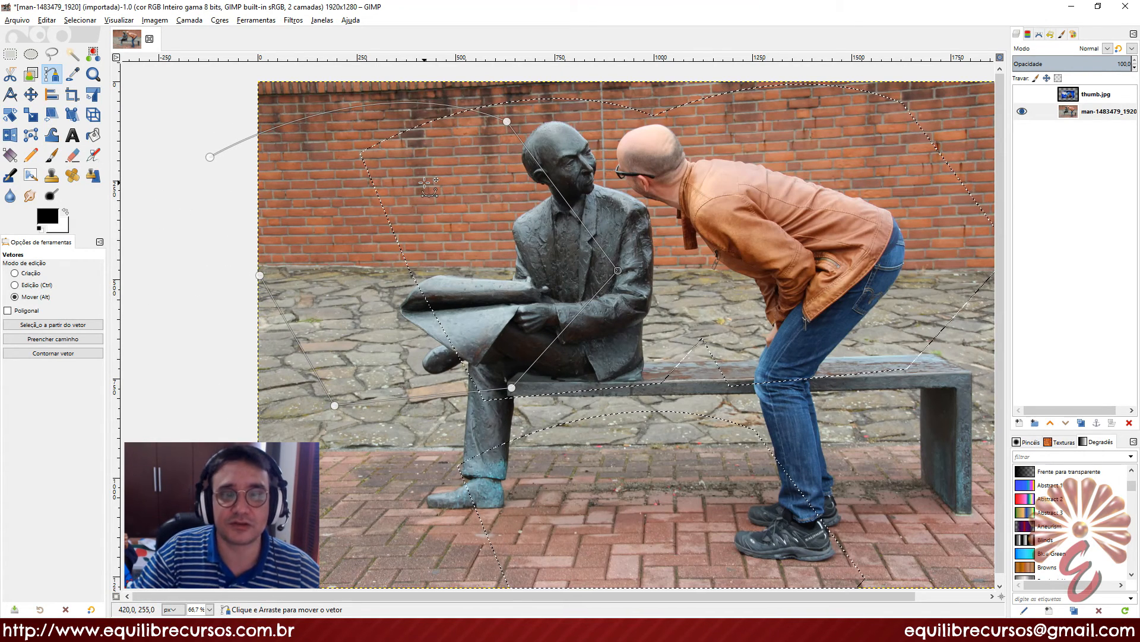
key(ctrl)
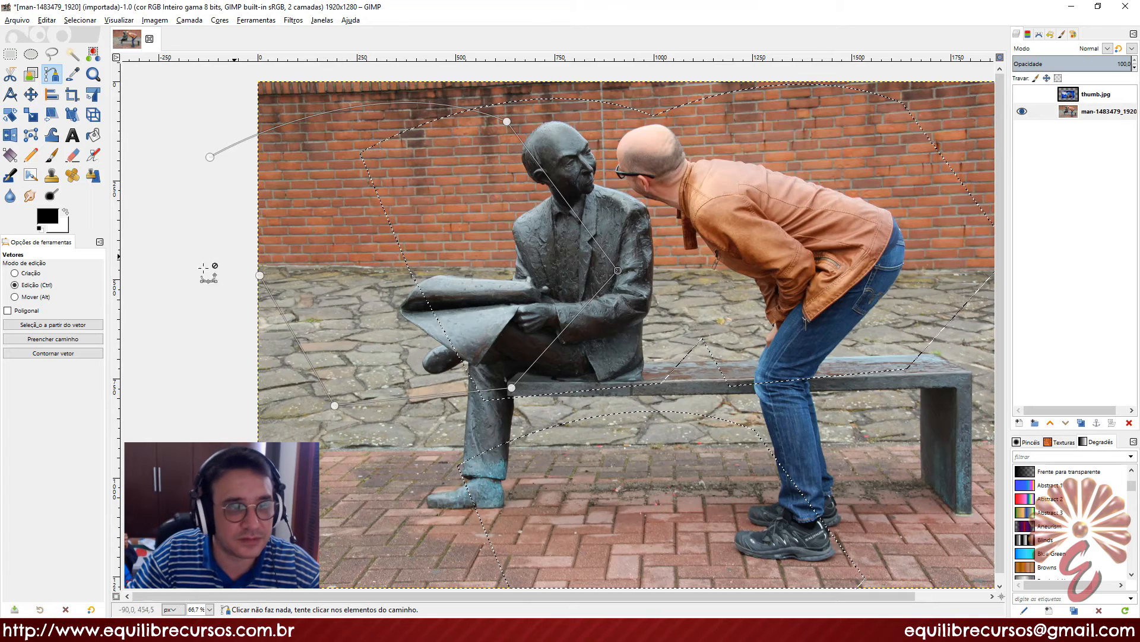
click(54, 326)
Step: Move the path over the bench between the statue and the man's legs and intersect the selection with it
drag(466, 221, 346, 238)
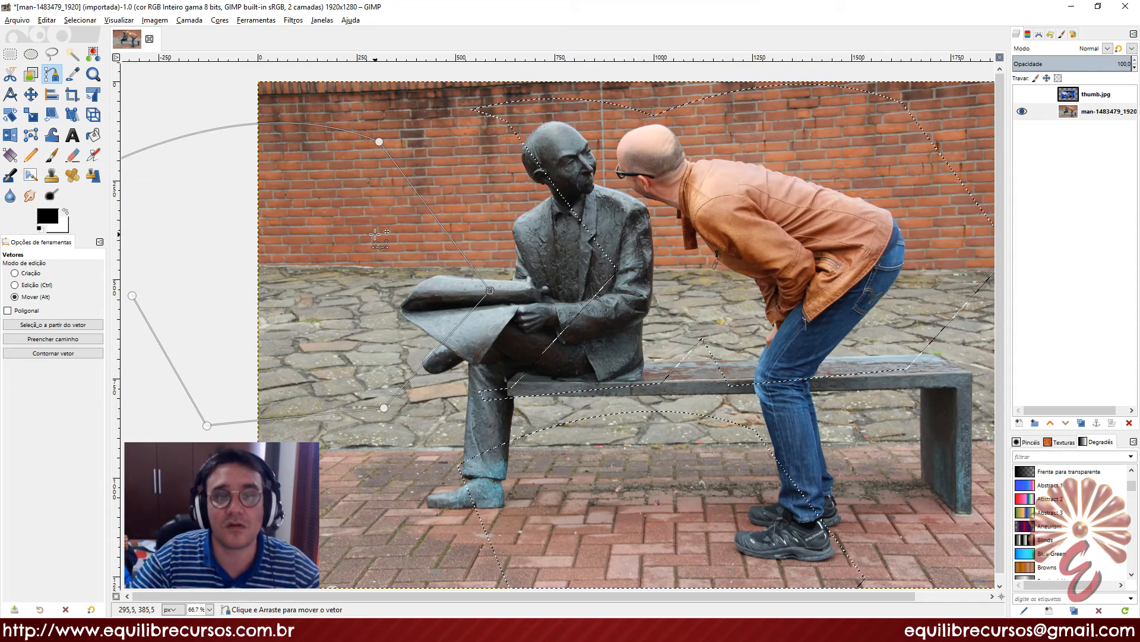
drag(351, 235, 702, 354)
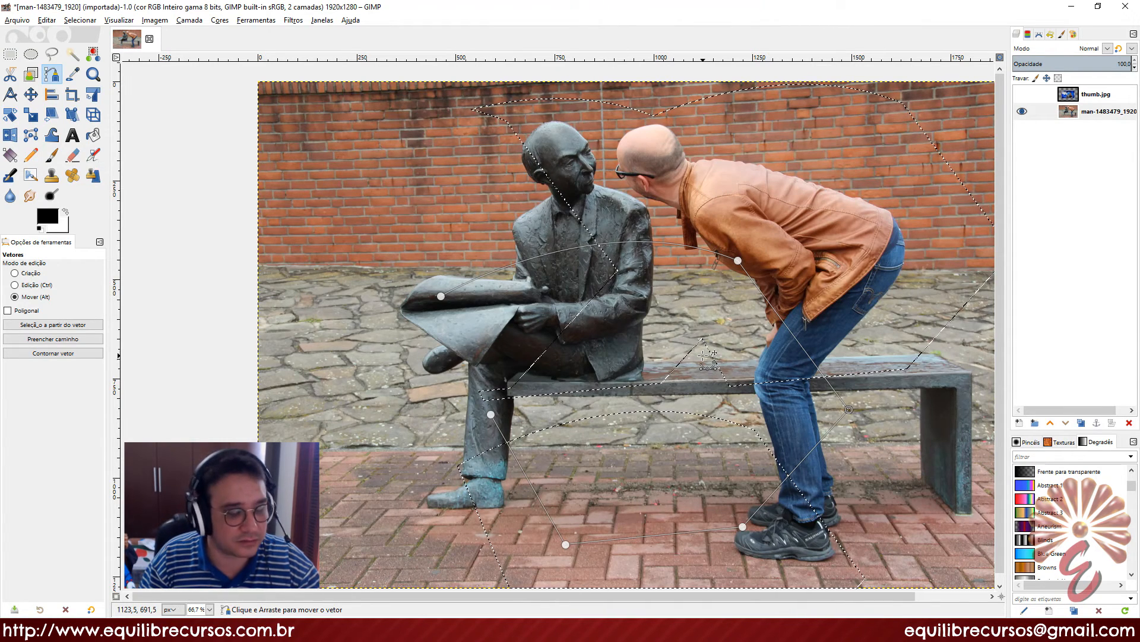
key(ctrl)
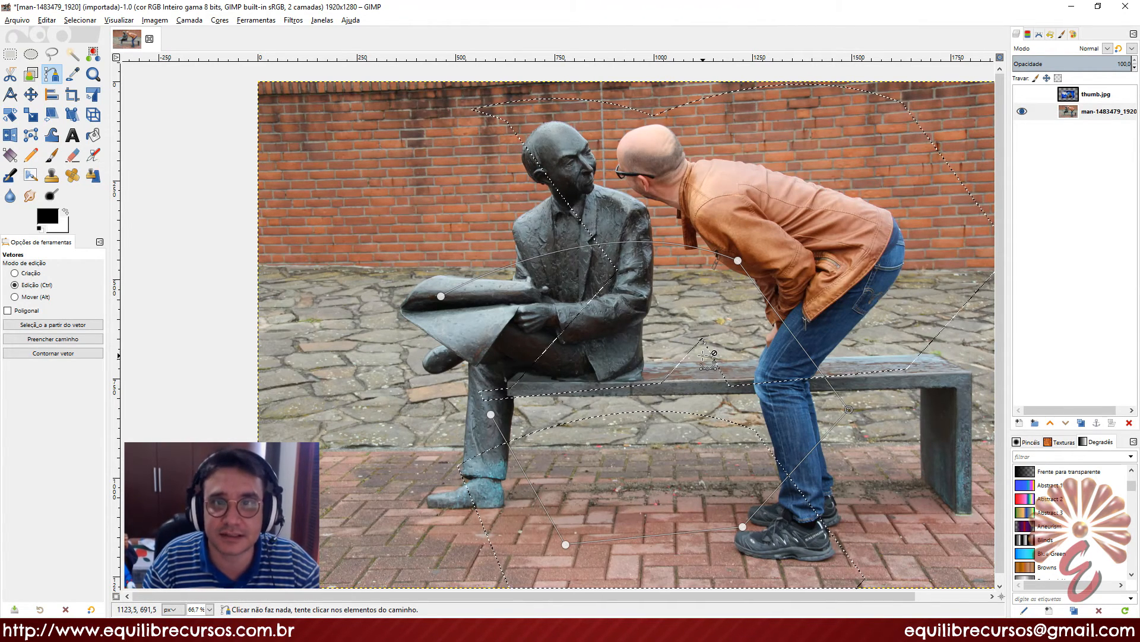
click(27, 327)
Step: Clear the selection and reposition the path so it spans the statue and the man's upper body
key(alt)
drag(633, 345, 279, 265)
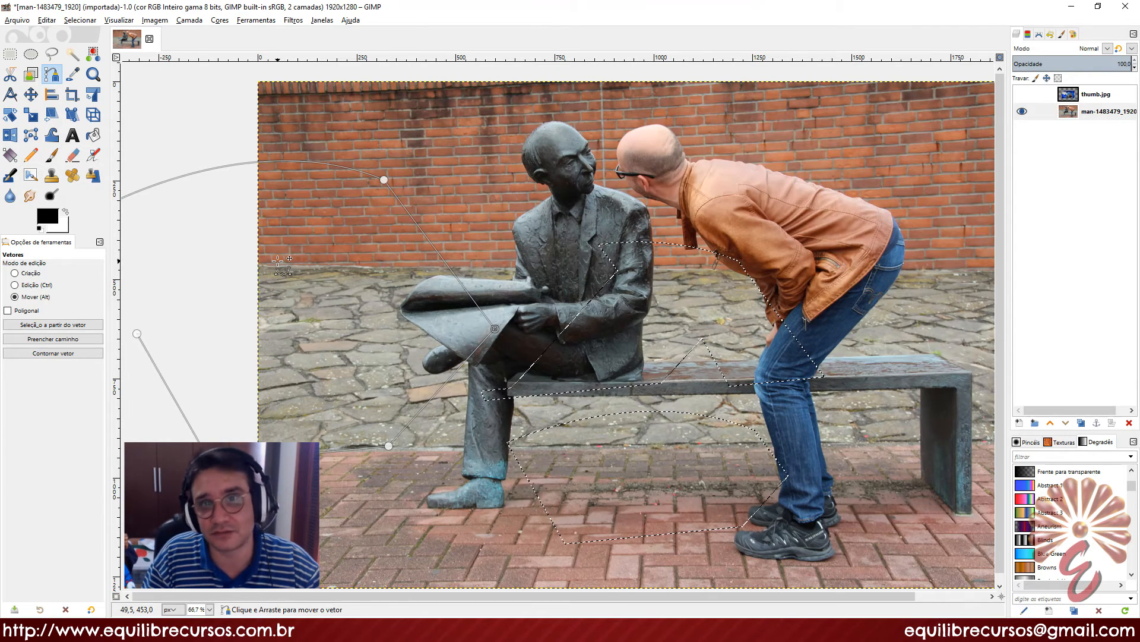
drag(321, 262, 546, 195)
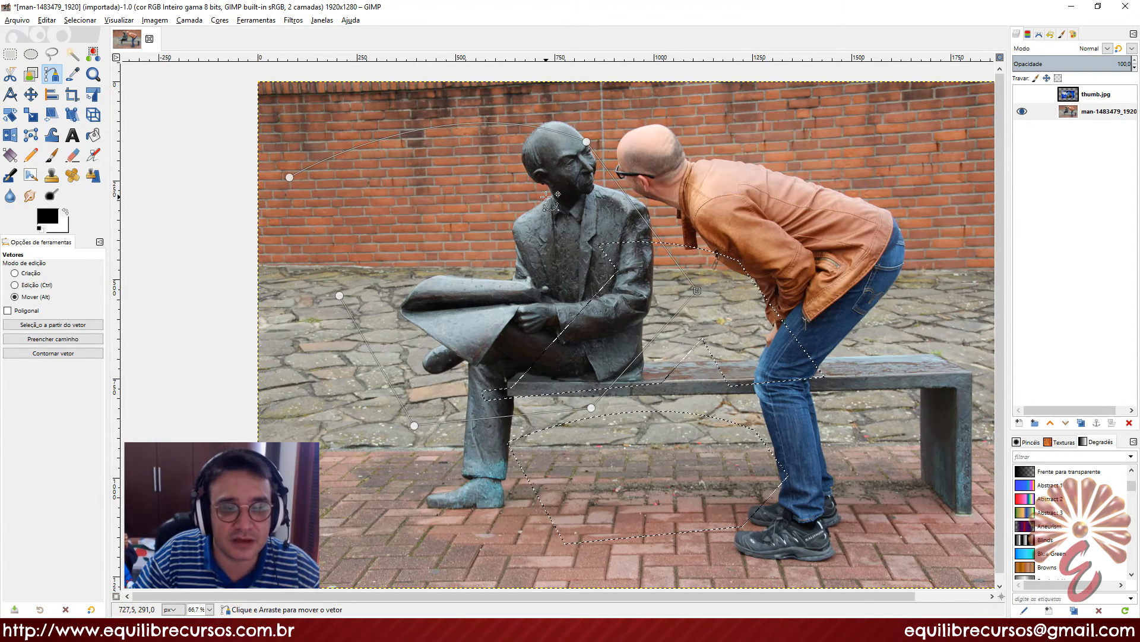
key(ctrl+shift+a)
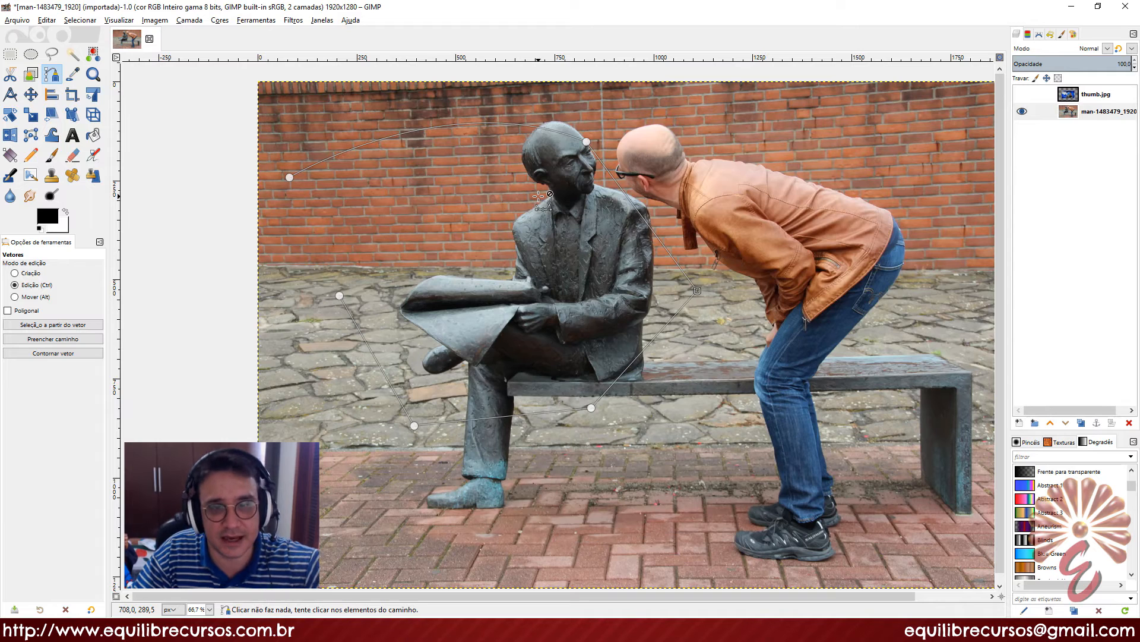
drag(544, 205, 670, 204)
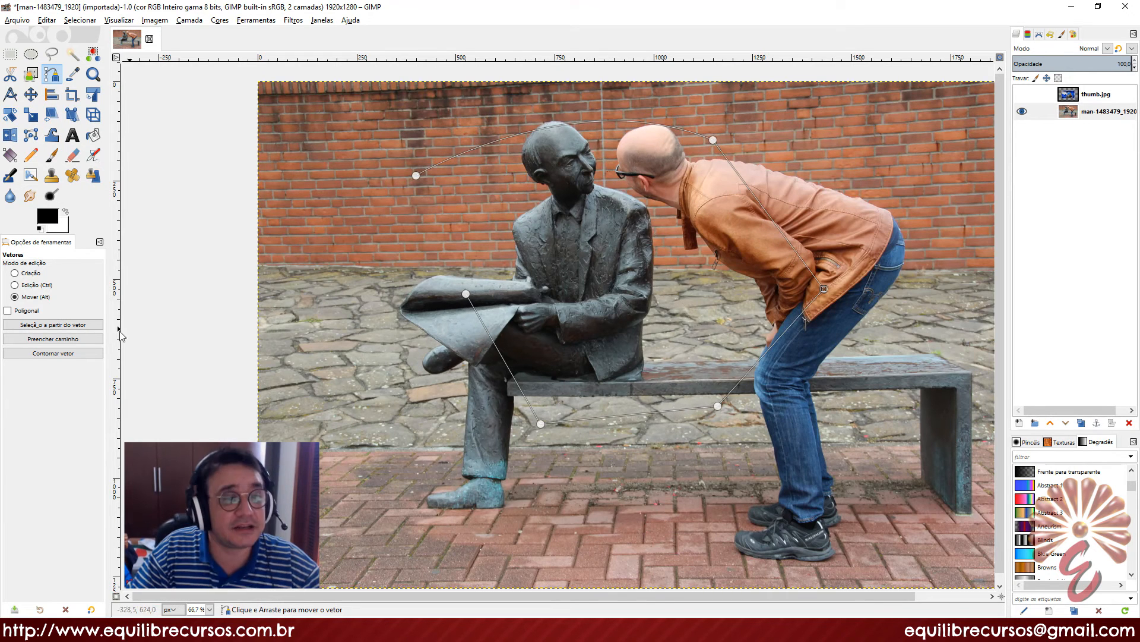
Step: Open the Preencher caminho options for the path and choose red ff0000 as the foreground colour
click(86, 339)
drag(112, 286, 381, 186)
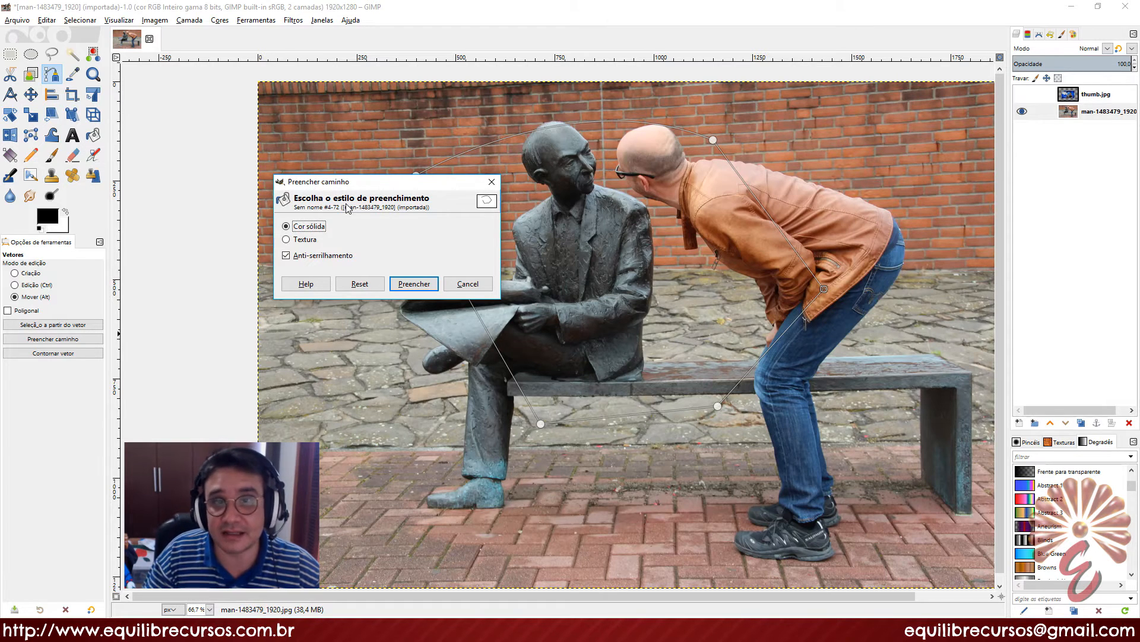
click(44, 219)
drag(247, 142, 808, 108)
click(884, 253)
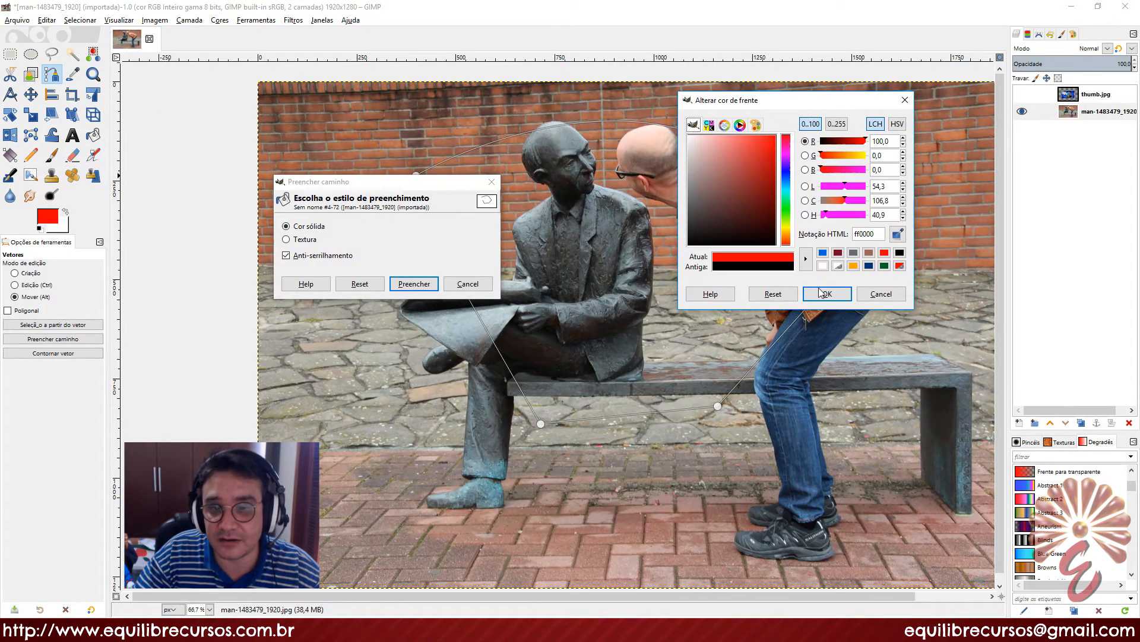